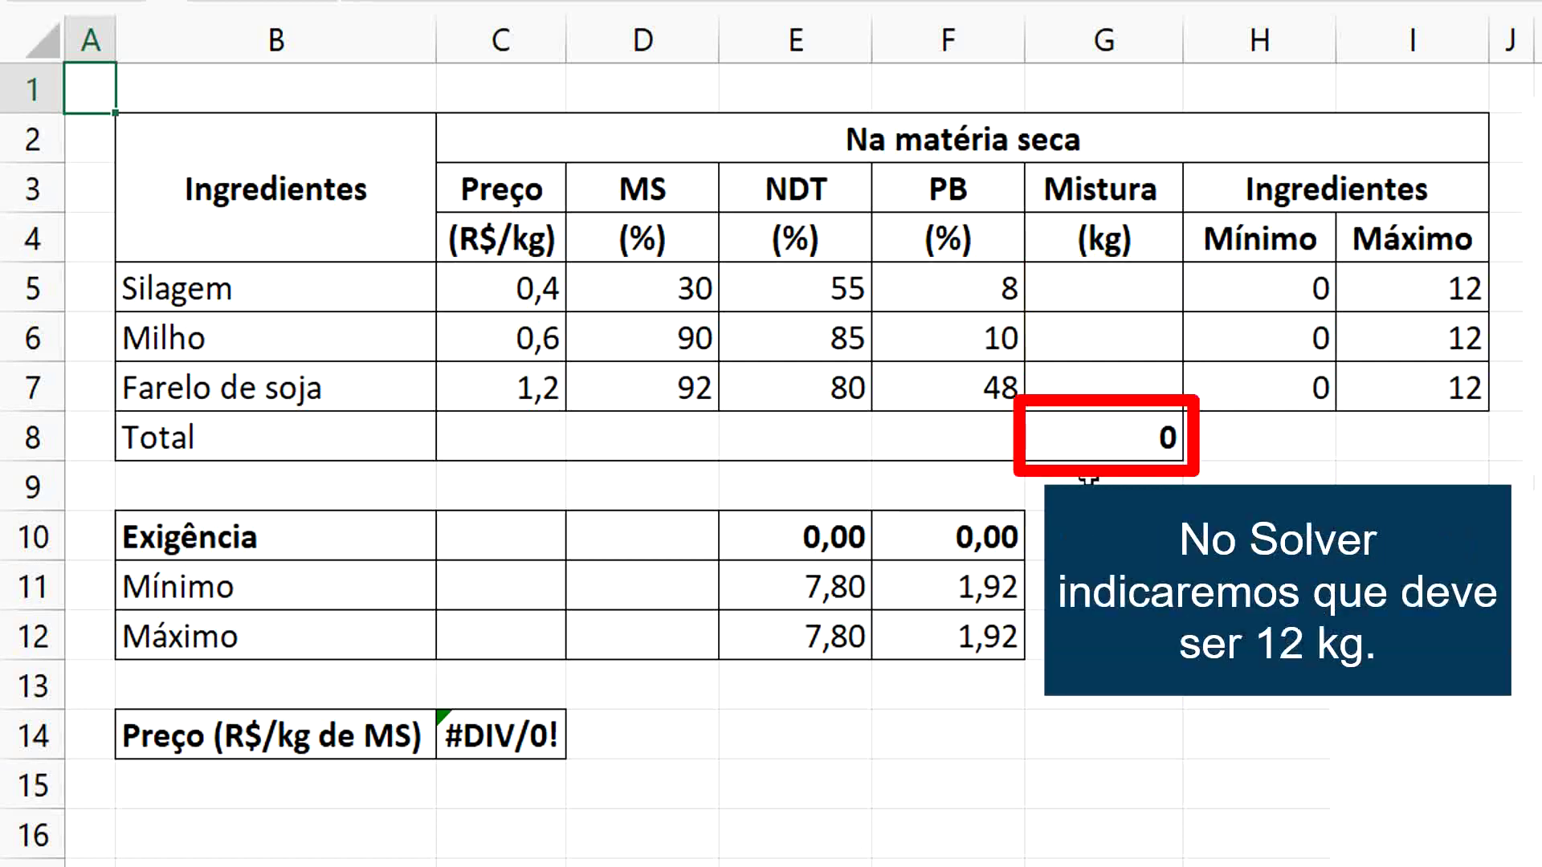
- Inspect the formulas behind the mixture Total in G8, the Exigência cells E10 and F10, and the price in C14
double_click(1092, 437)
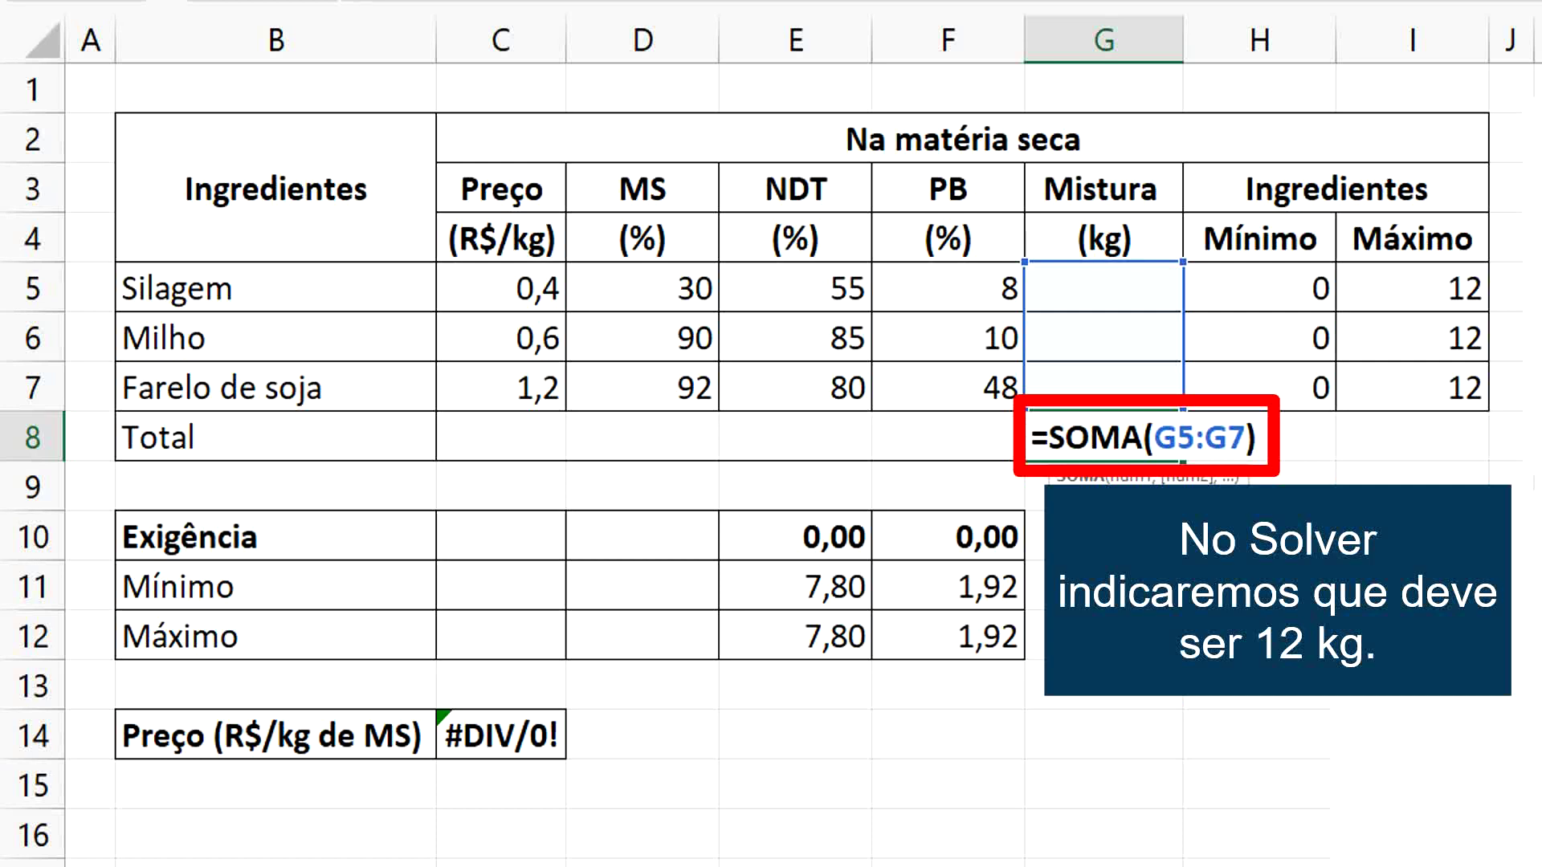
key("Return")
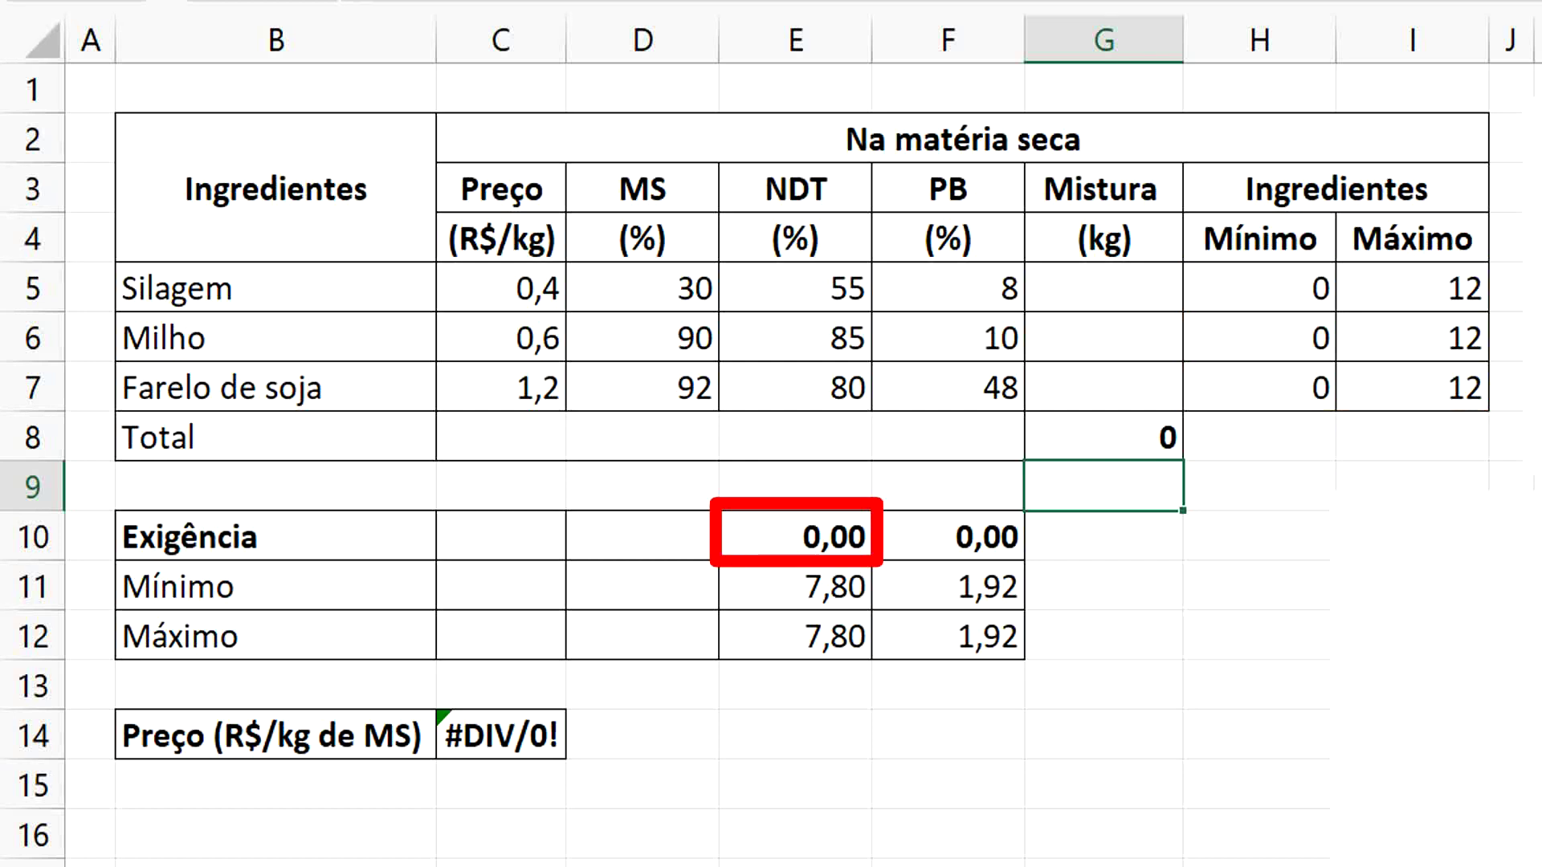
double_click(805, 538)
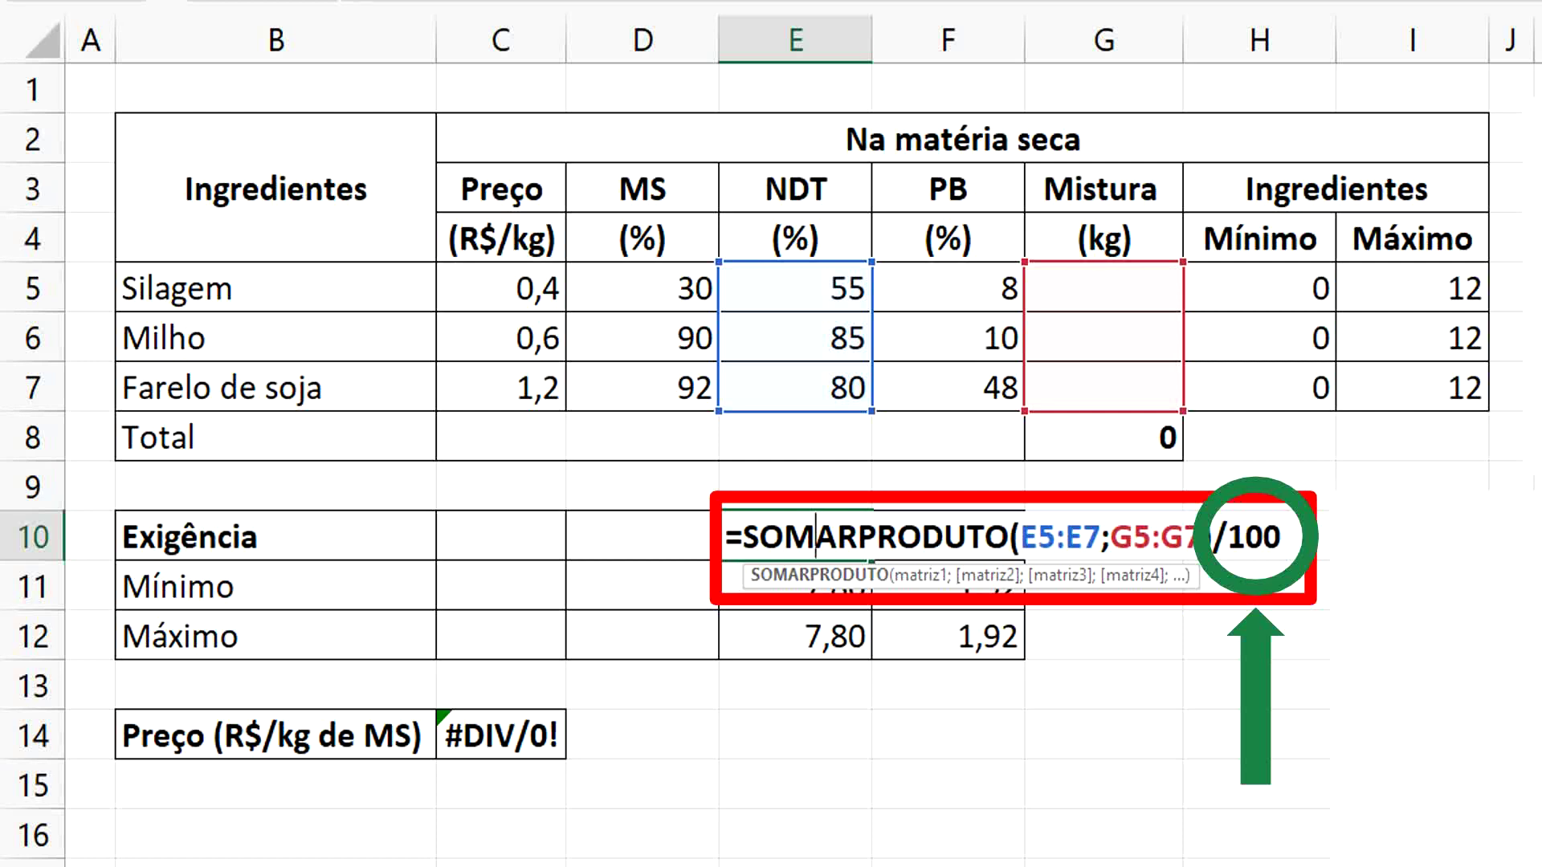
key("Return")
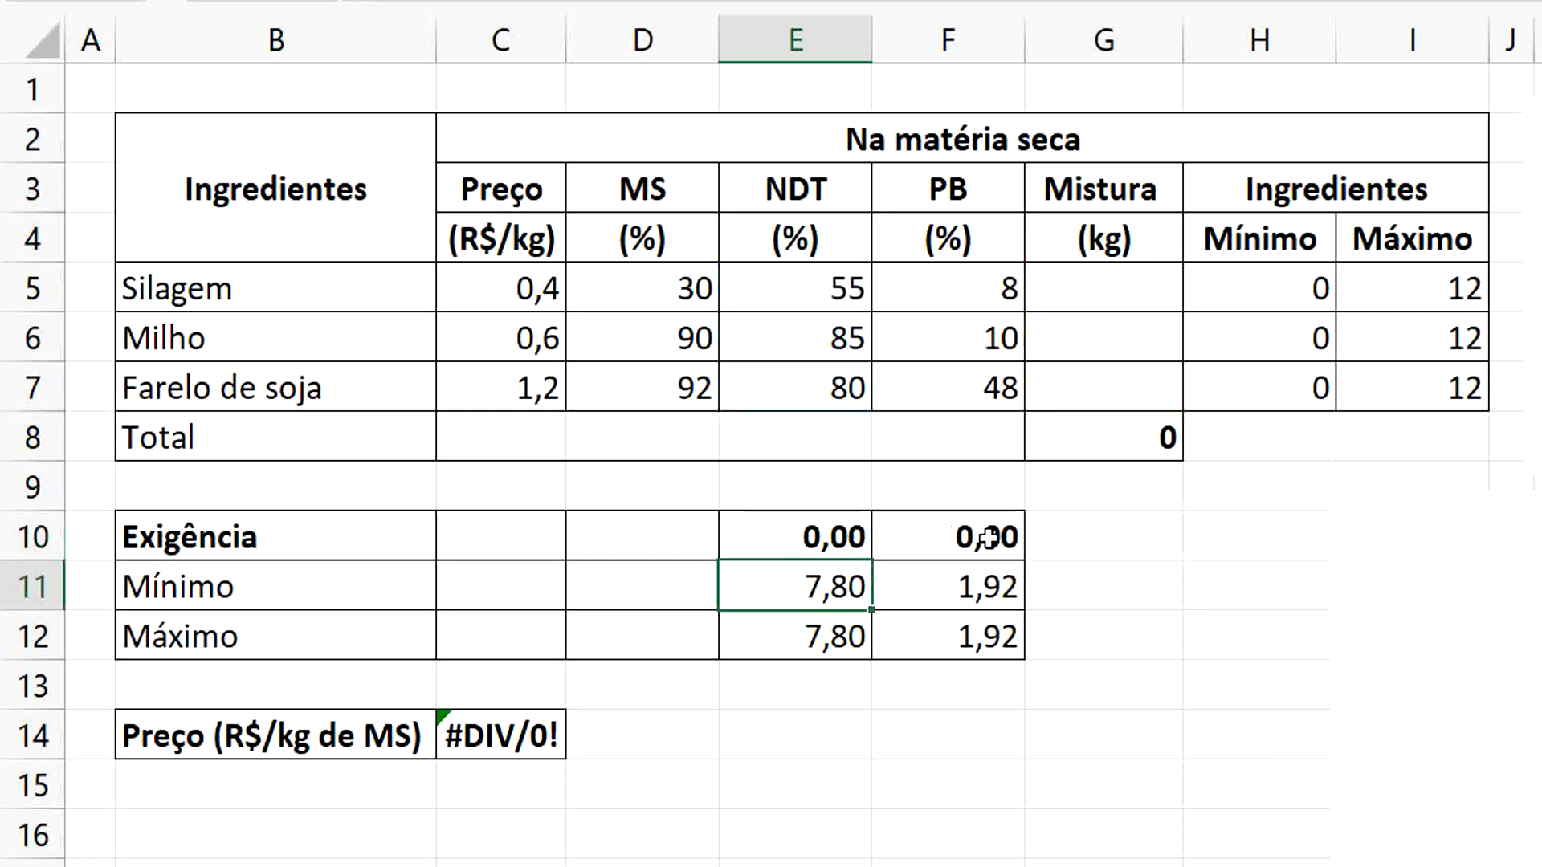
double_click(991, 538)
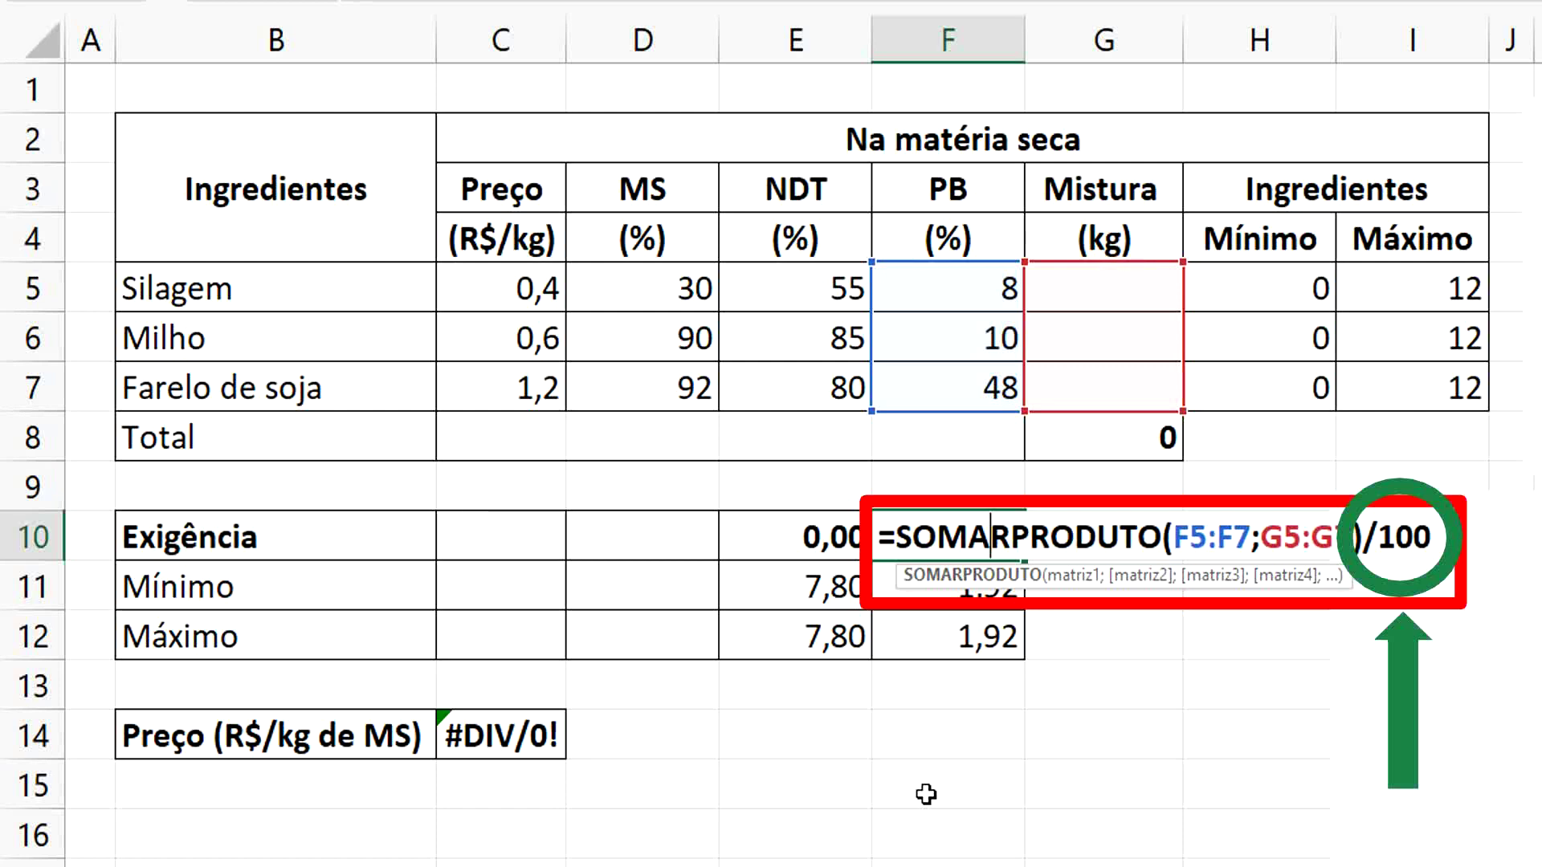
left_click(795, 783)
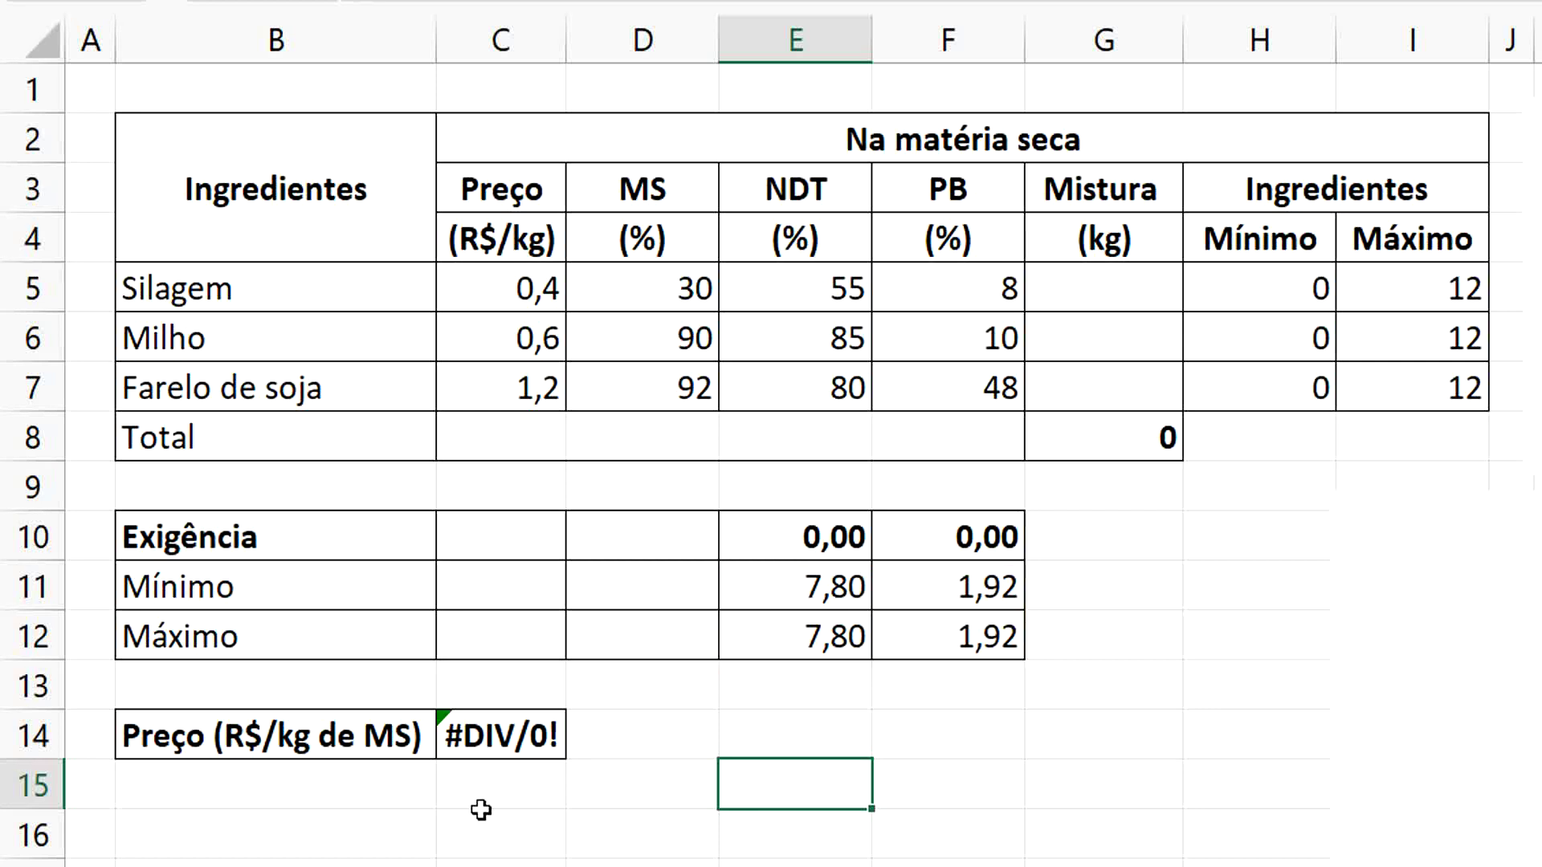
double_click(504, 736)
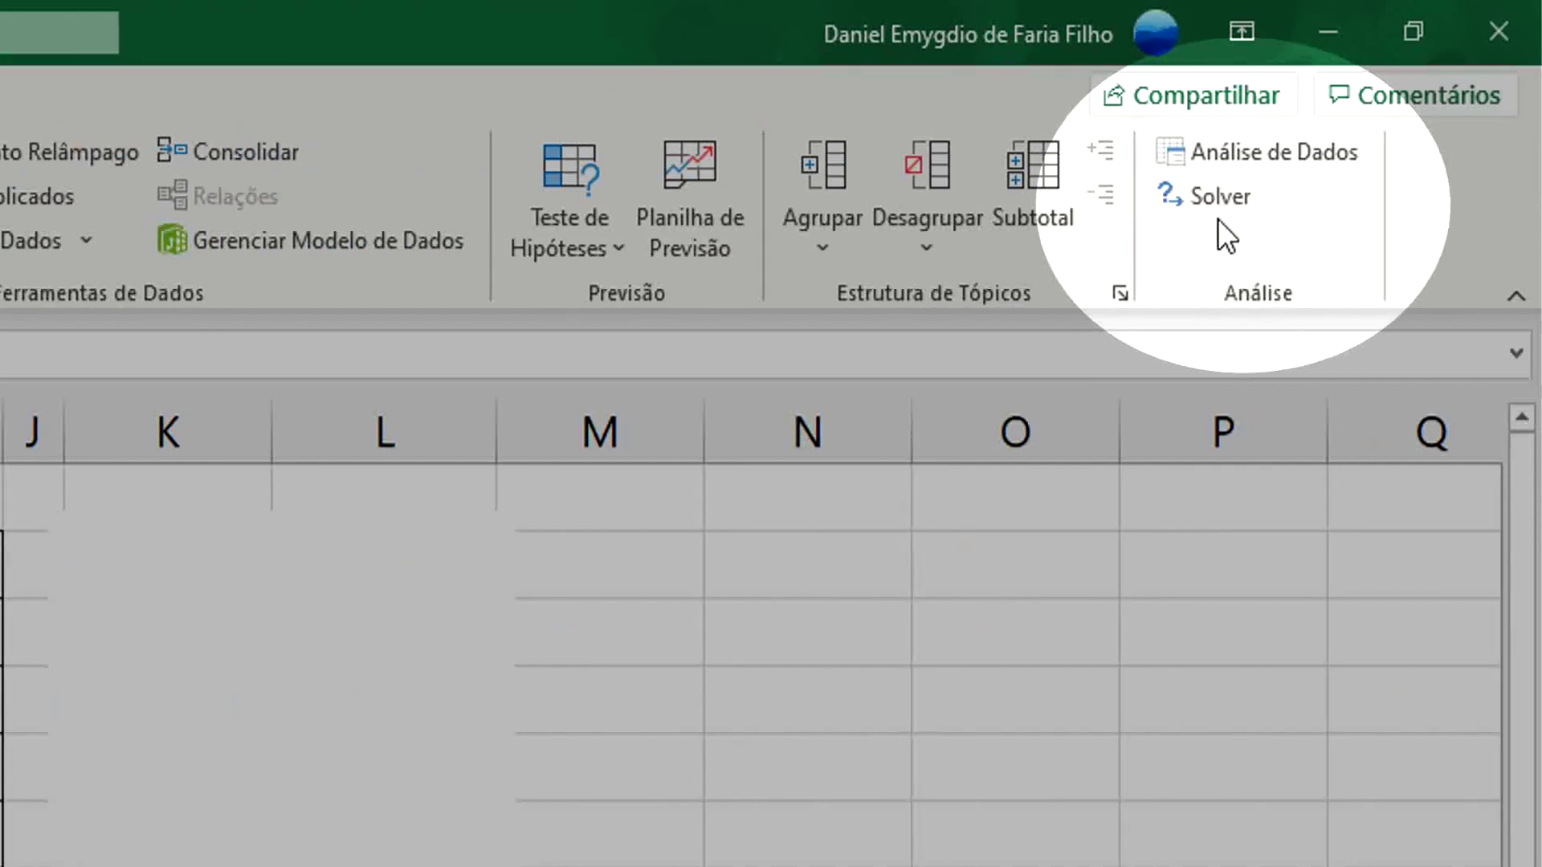
- Start Solver and define the objective as minimising the Preço (R$/kg de MS) in cell C14
left_click(1212, 193)
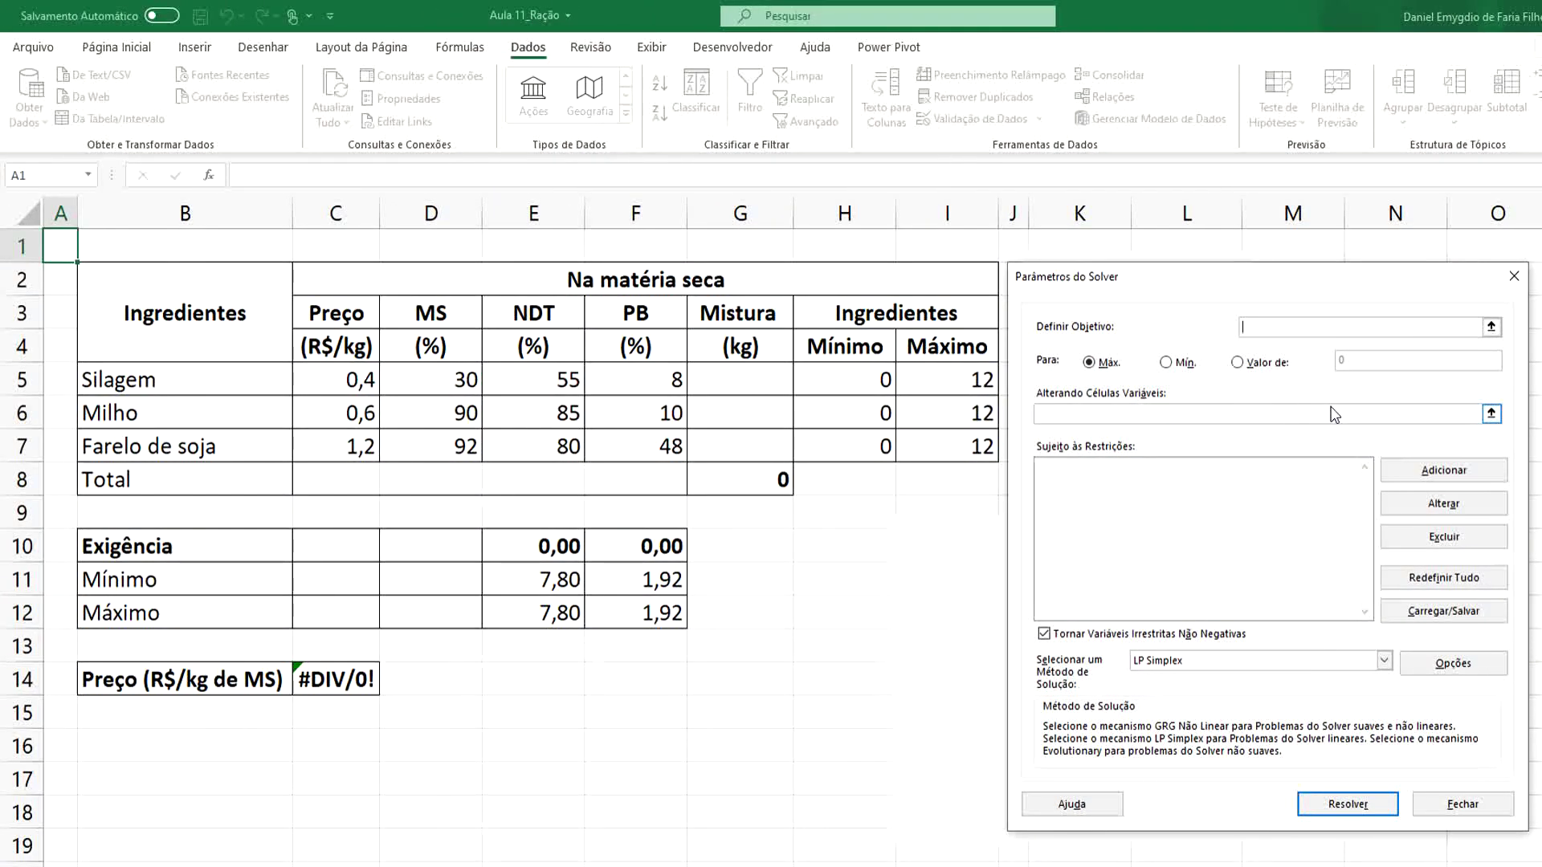
left_click(1492, 327)
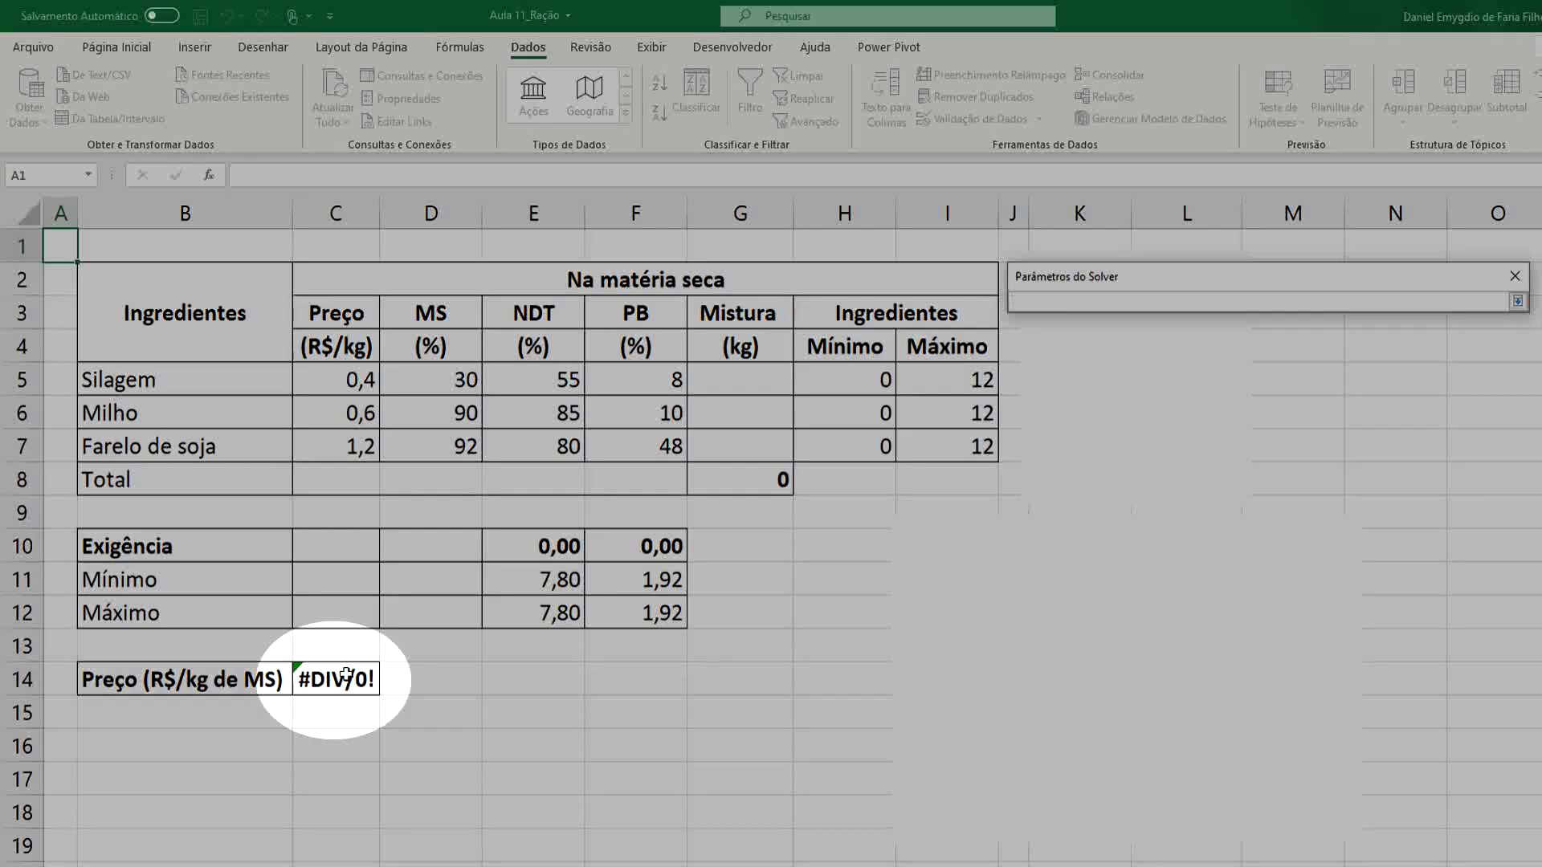
left_click(348, 677)
key("Return")
left_click(1172, 364)
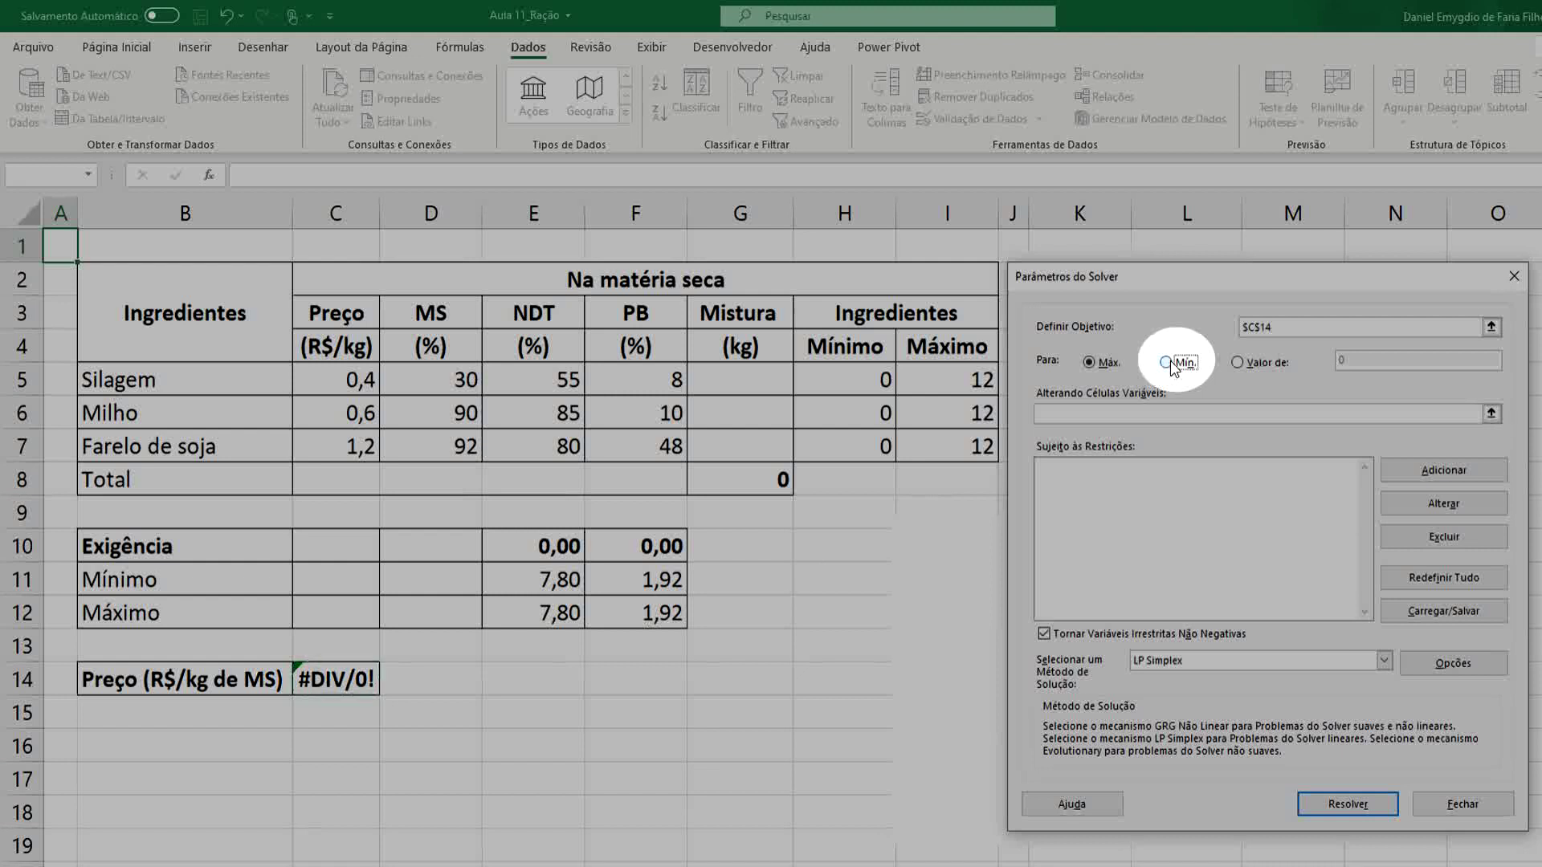
- Set the Solver variable cells to the Mistura quantities in G5:G7
left_click(1492, 414)
left_click_drag(739, 378, 754, 444)
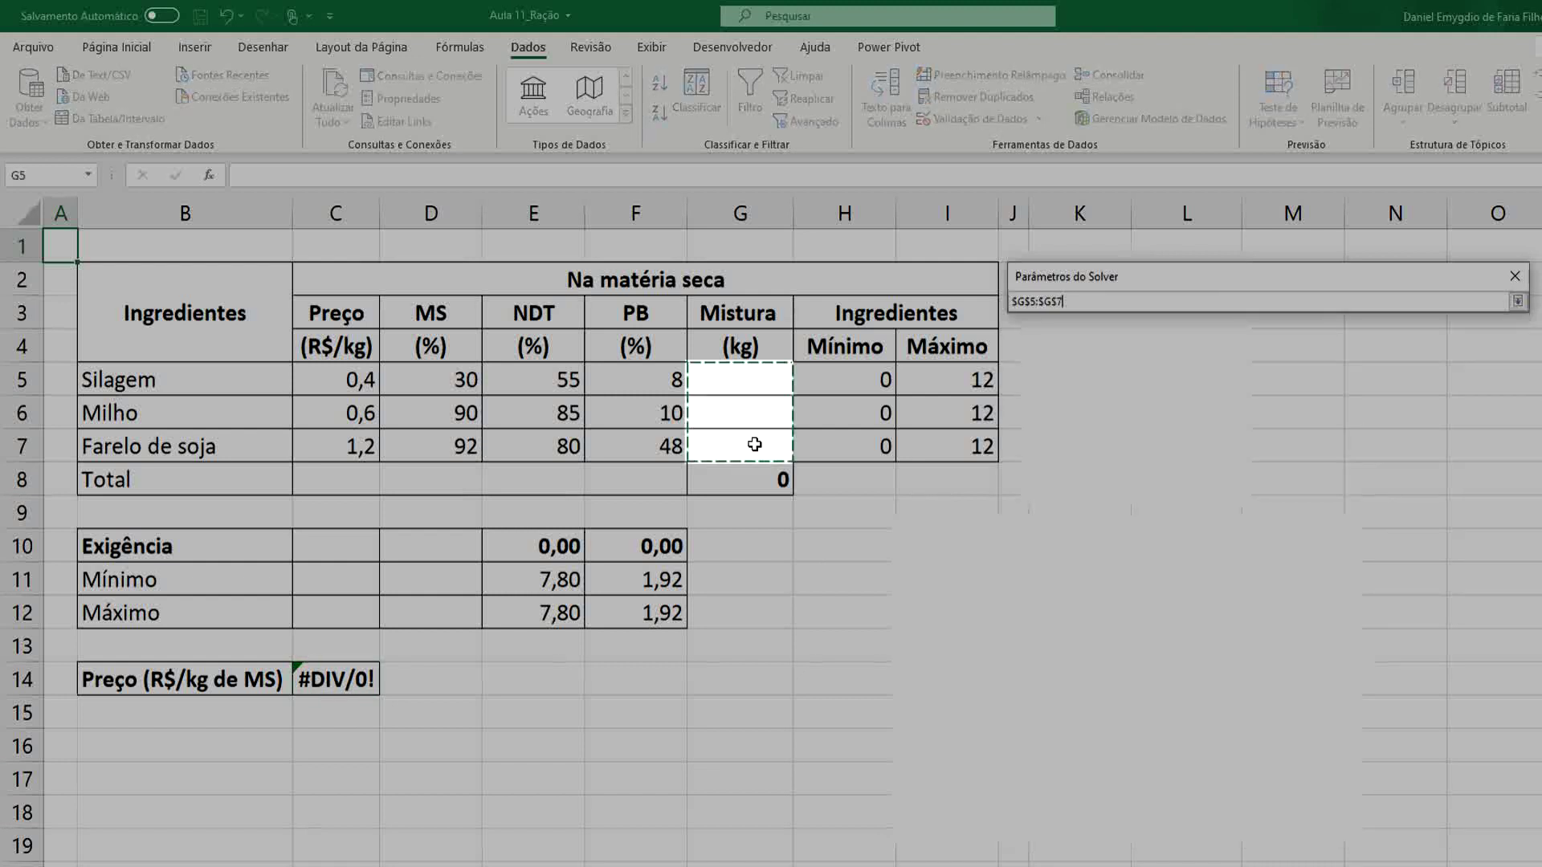
key("Return")
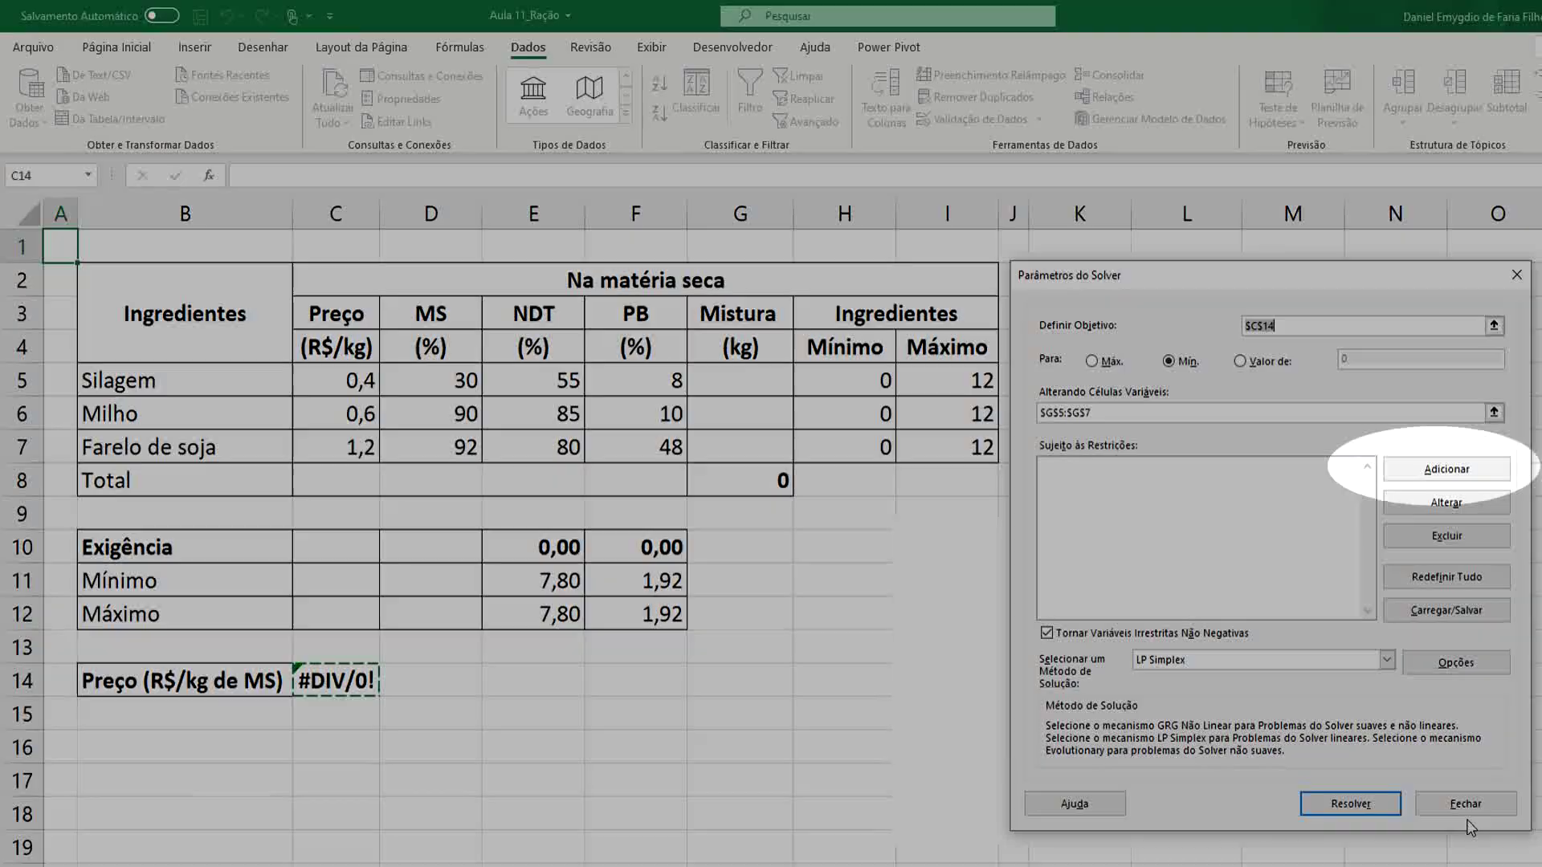
- Add a Solver constraint requiring the Mistura quantities G5:G7 >= the ingredient minimums H5:H7
left_click(1451, 472)
left_click_drag(1284, 513, 828, 538)
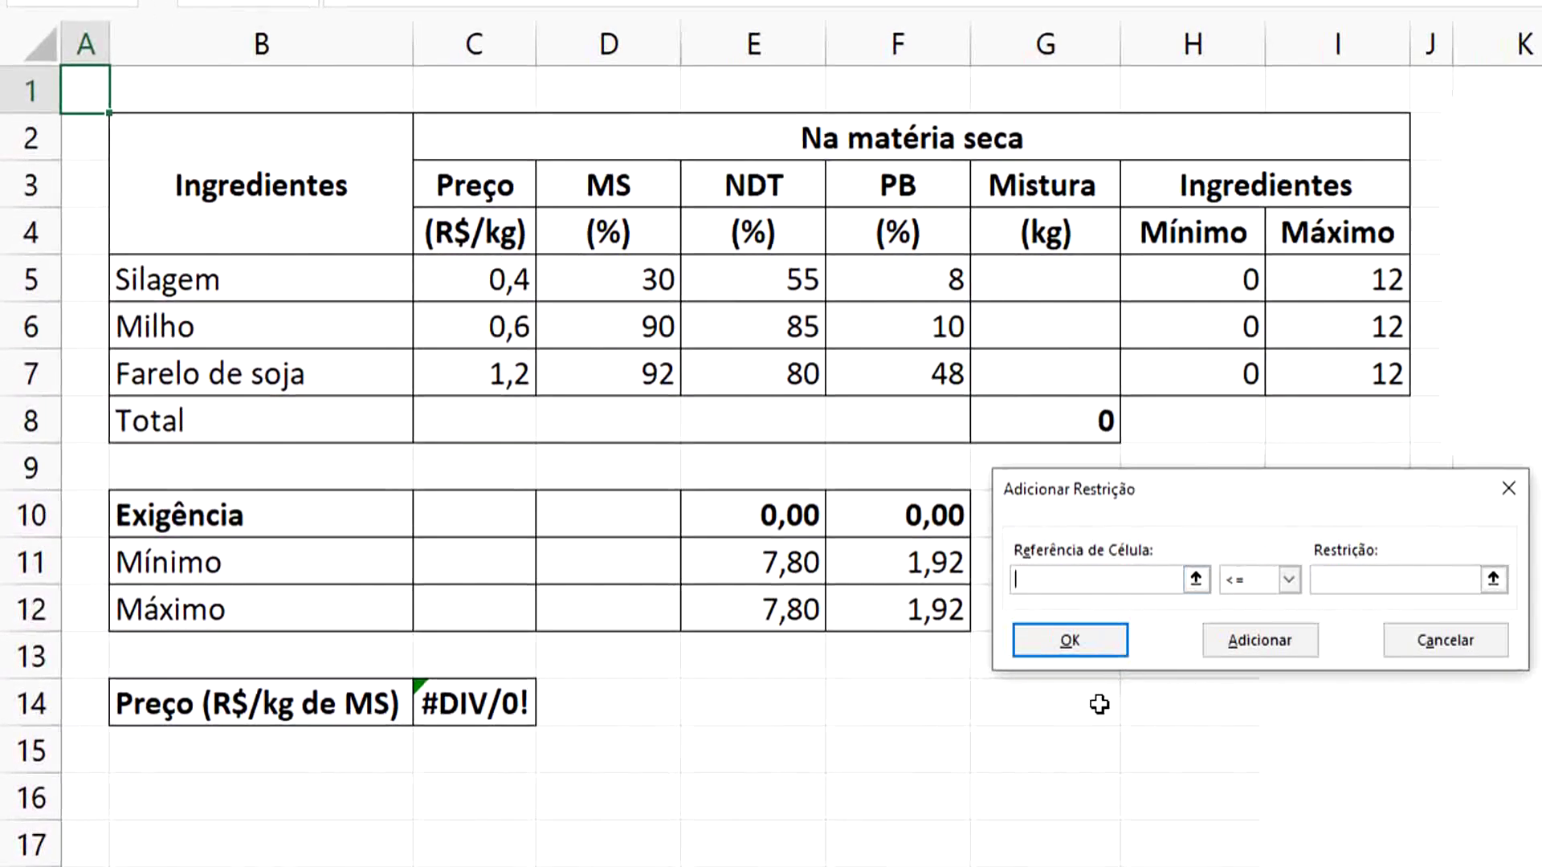
left_click_drag(1046, 282, 1046, 378)
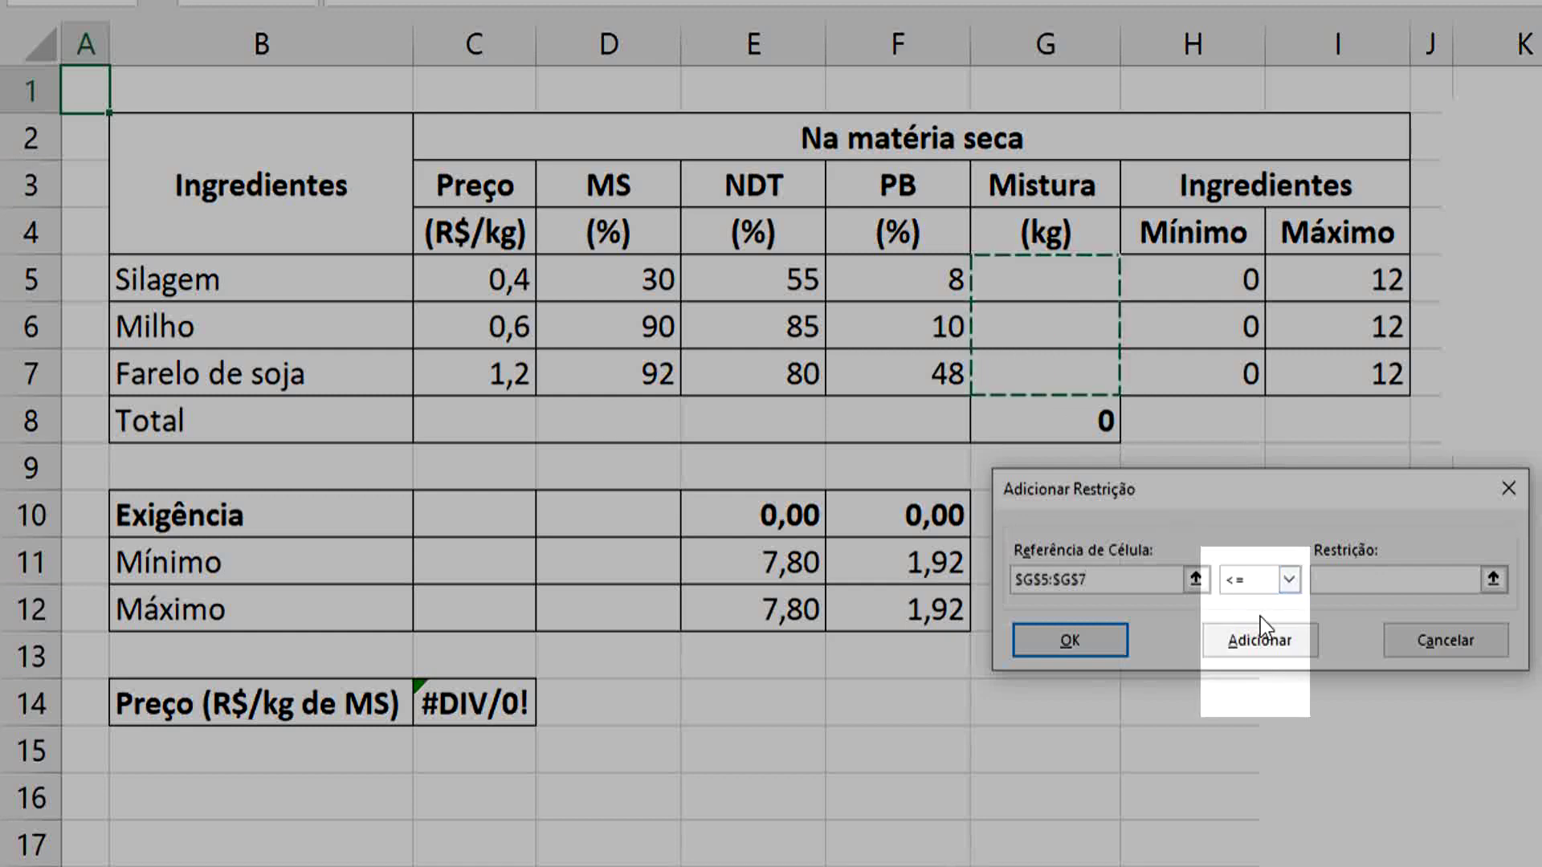
left_click(1288, 579)
left_click(1236, 639)
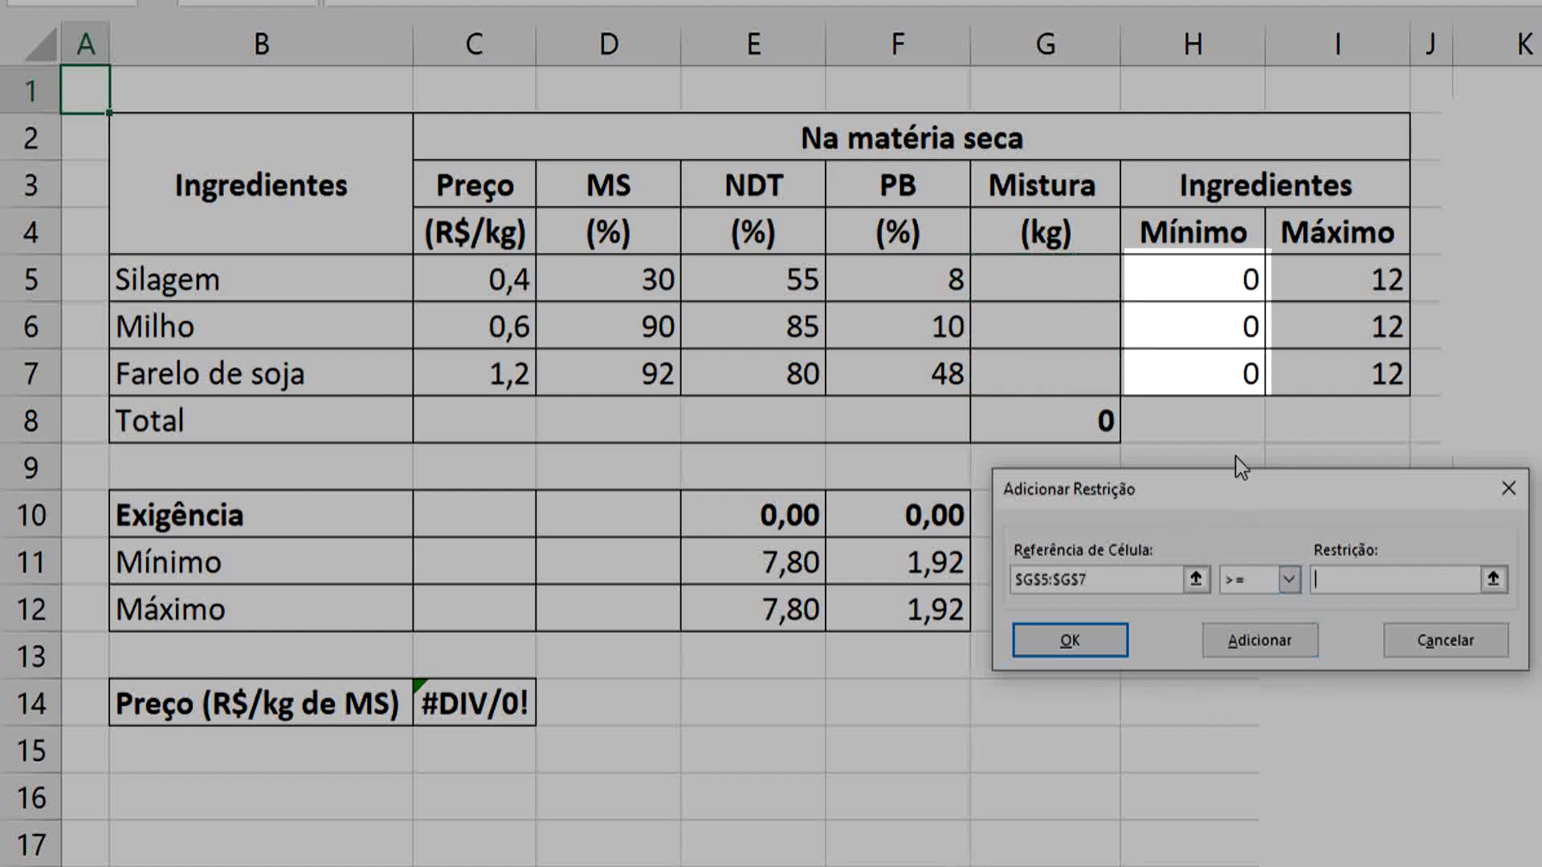
left_click(1164, 277)
left_click_drag(1197, 307, 1174, 369)
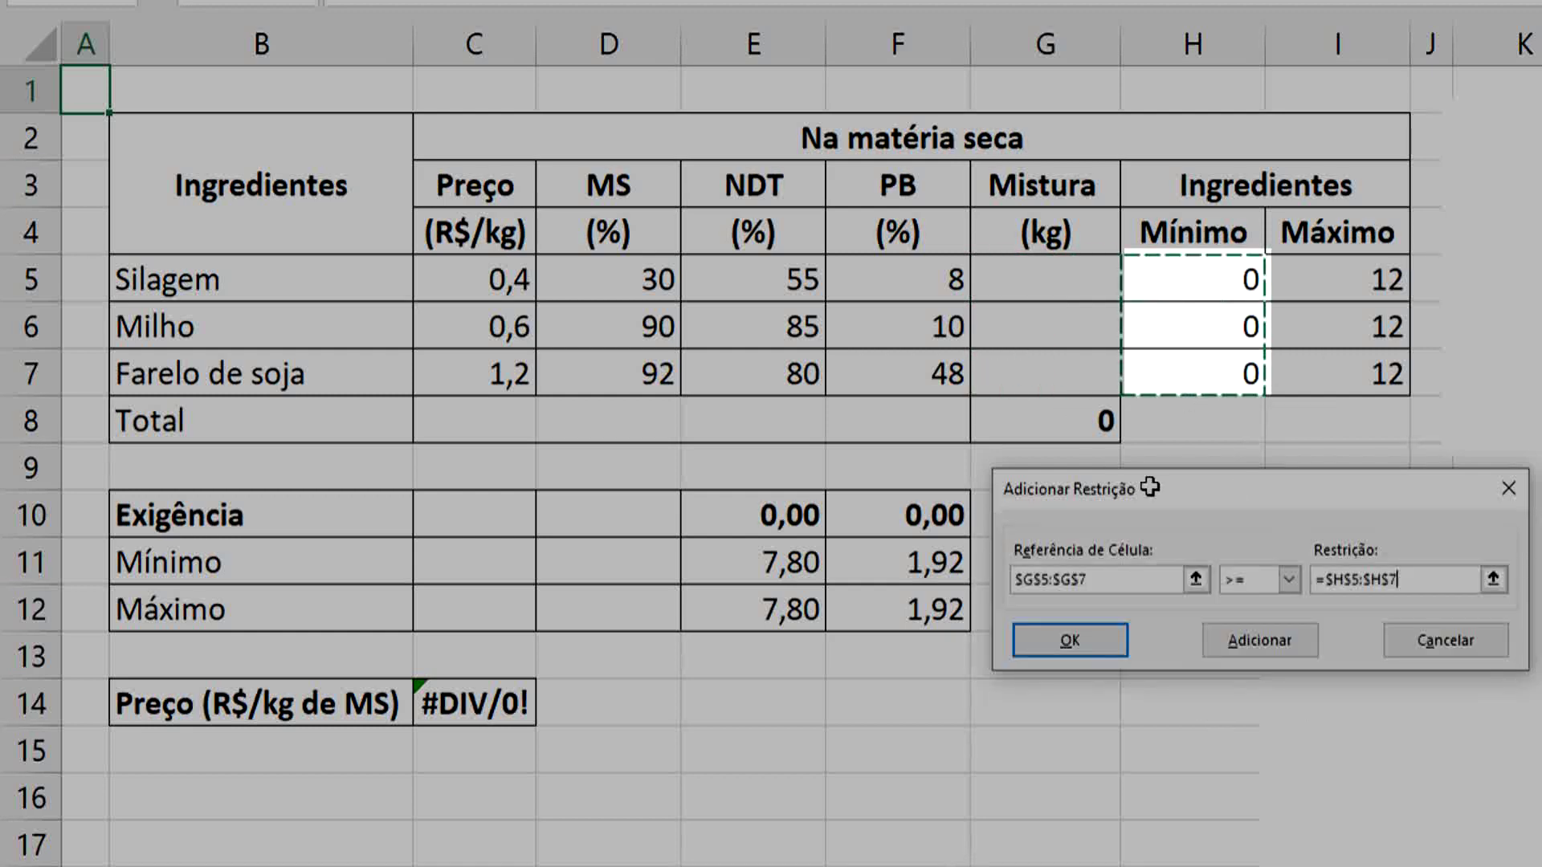
left_click(1237, 647)
- Add a Solver constraint requiring the Mistura quantities G5:G7 <= the ingredient maximums I5:I7
left_click_drag(1074, 286, 1070, 364)
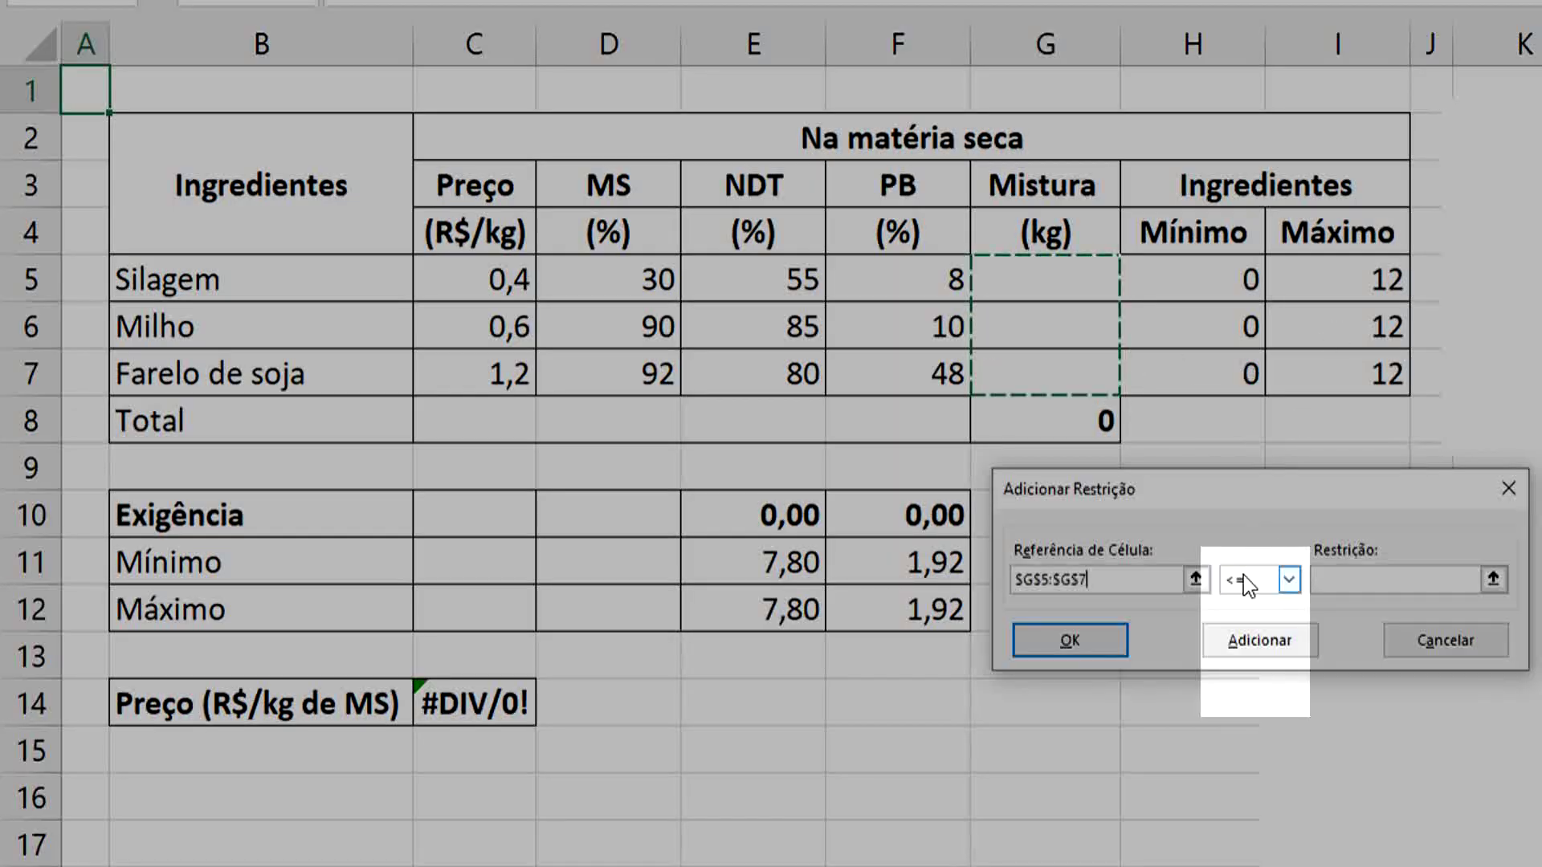
left_click(1334, 579)
left_click_drag(1264, 272, 1384, 389)
left_click(1259, 641)
- Add a Solver constraint requiring the mixture Total in G8 = 12
left_click(1074, 417)
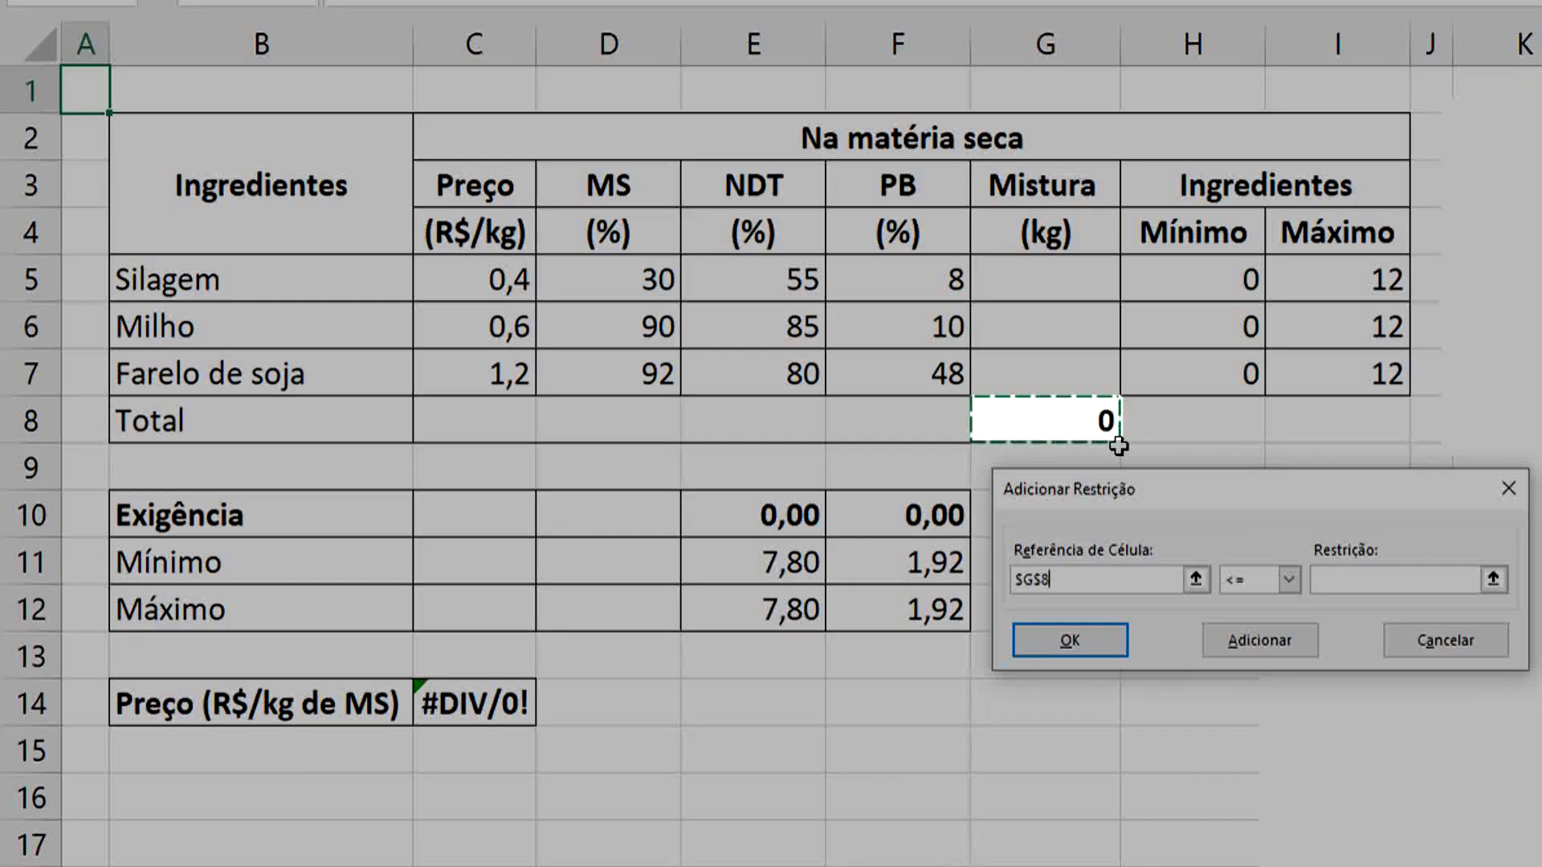
left_click(1288, 579)
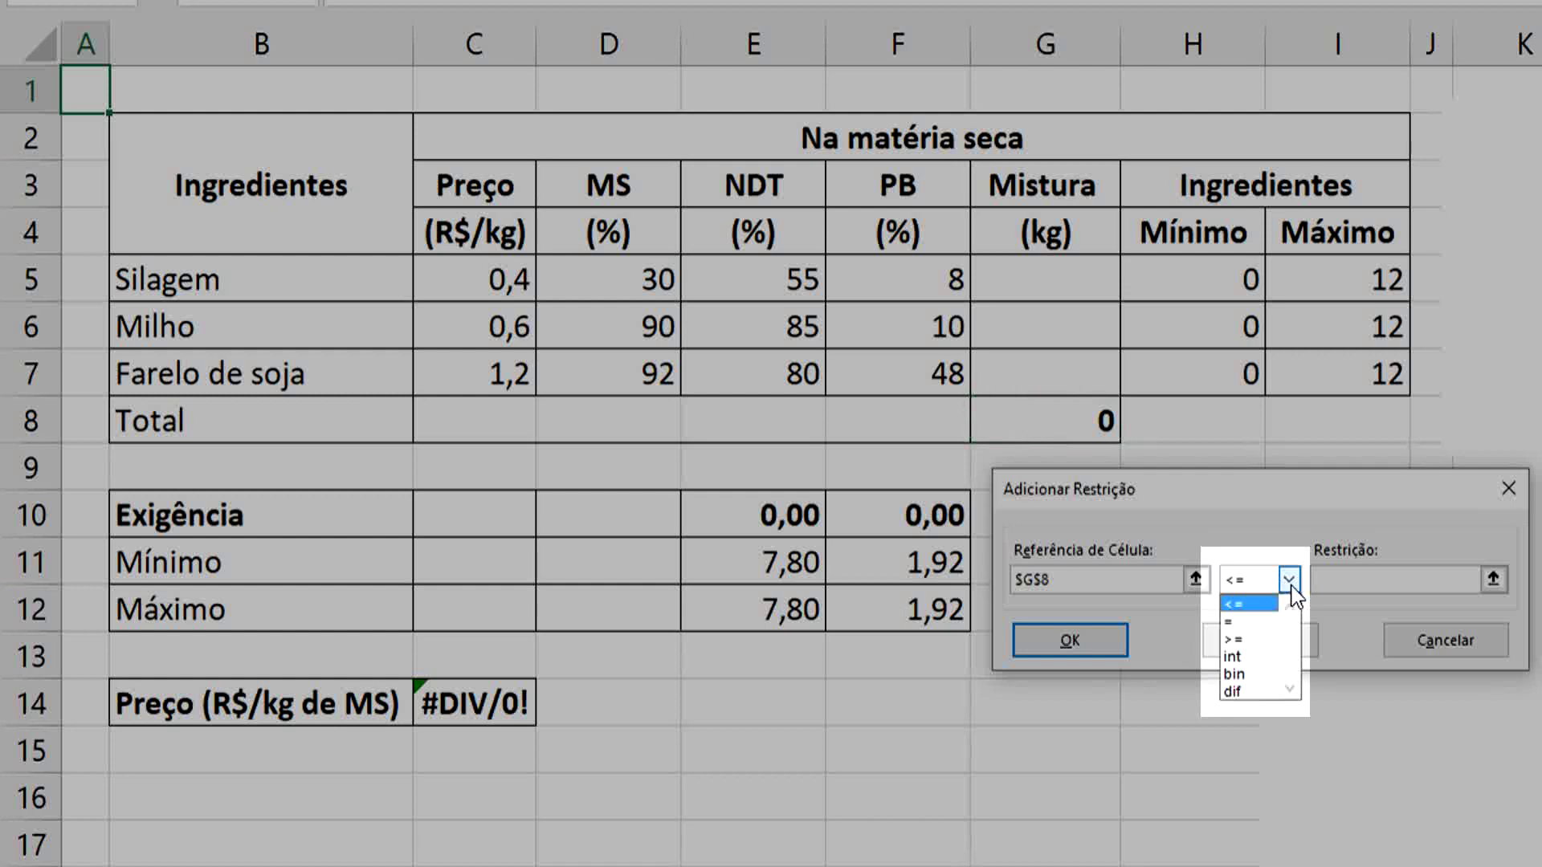
left_click(1241, 621)
left_click(1329, 580)
type("12")
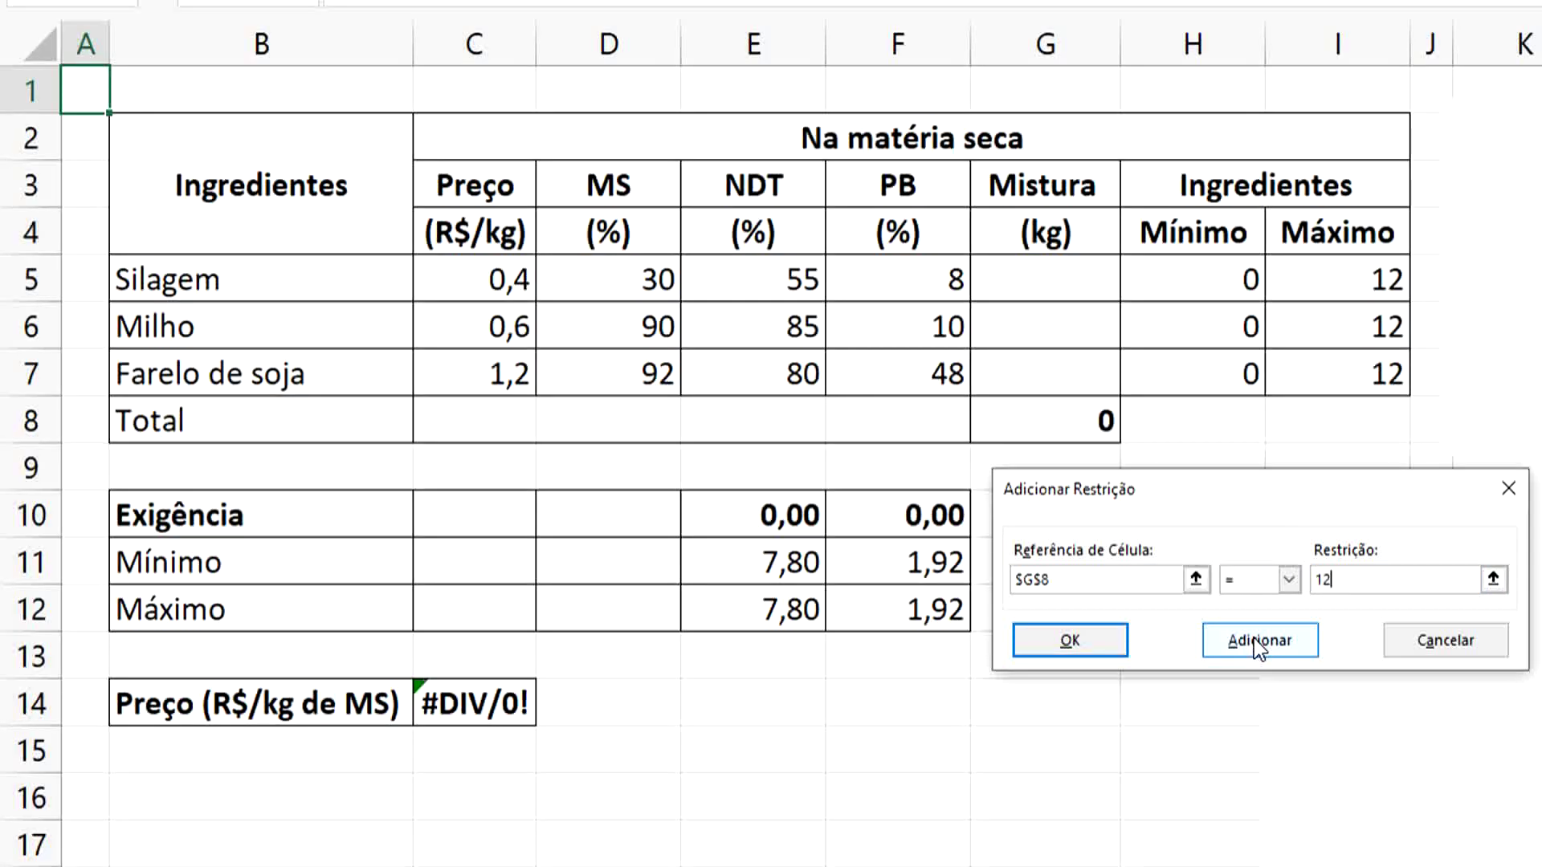
left_click(1254, 638)
- Add a Solver constraint requiring the Exigência values E10:F10 >= the minimums in E11:F11
left_click_drag(783, 511, 910, 507)
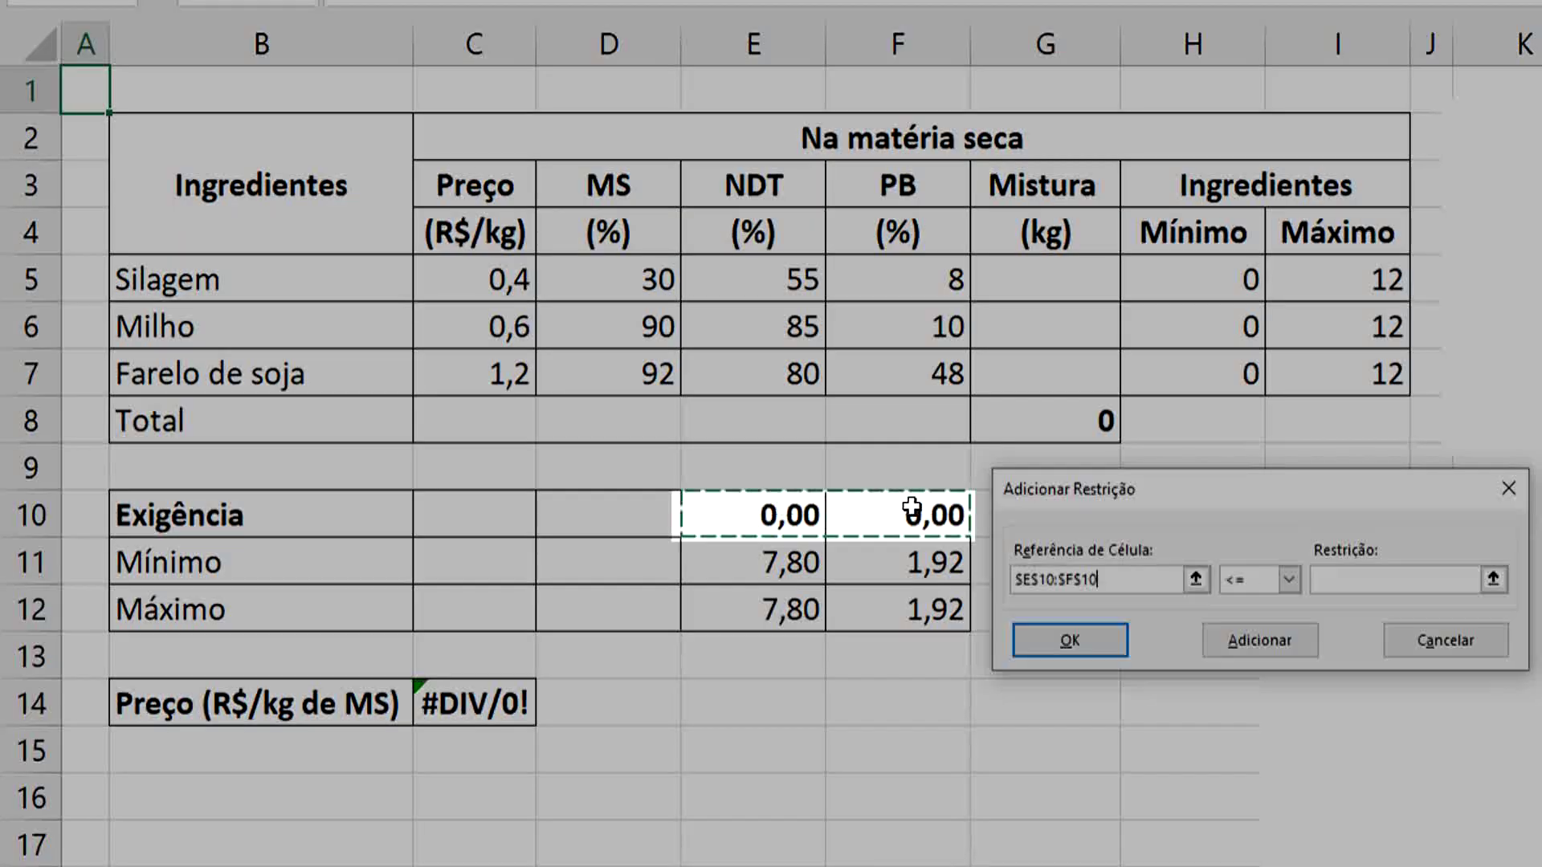
left_click(1289, 580)
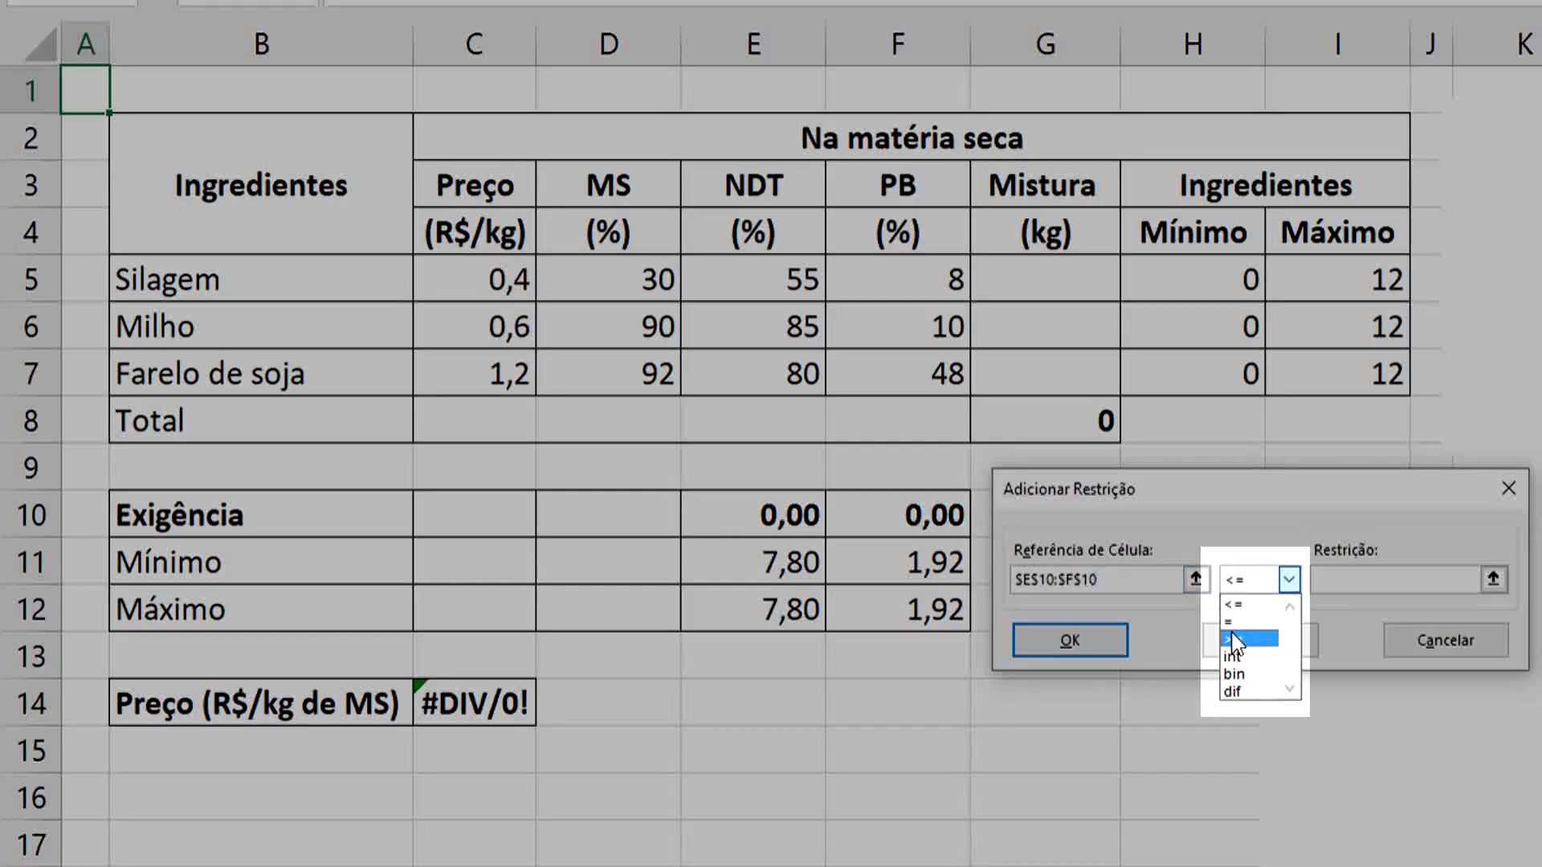
left_click(1235, 639)
left_click_drag(860, 565, 899, 554)
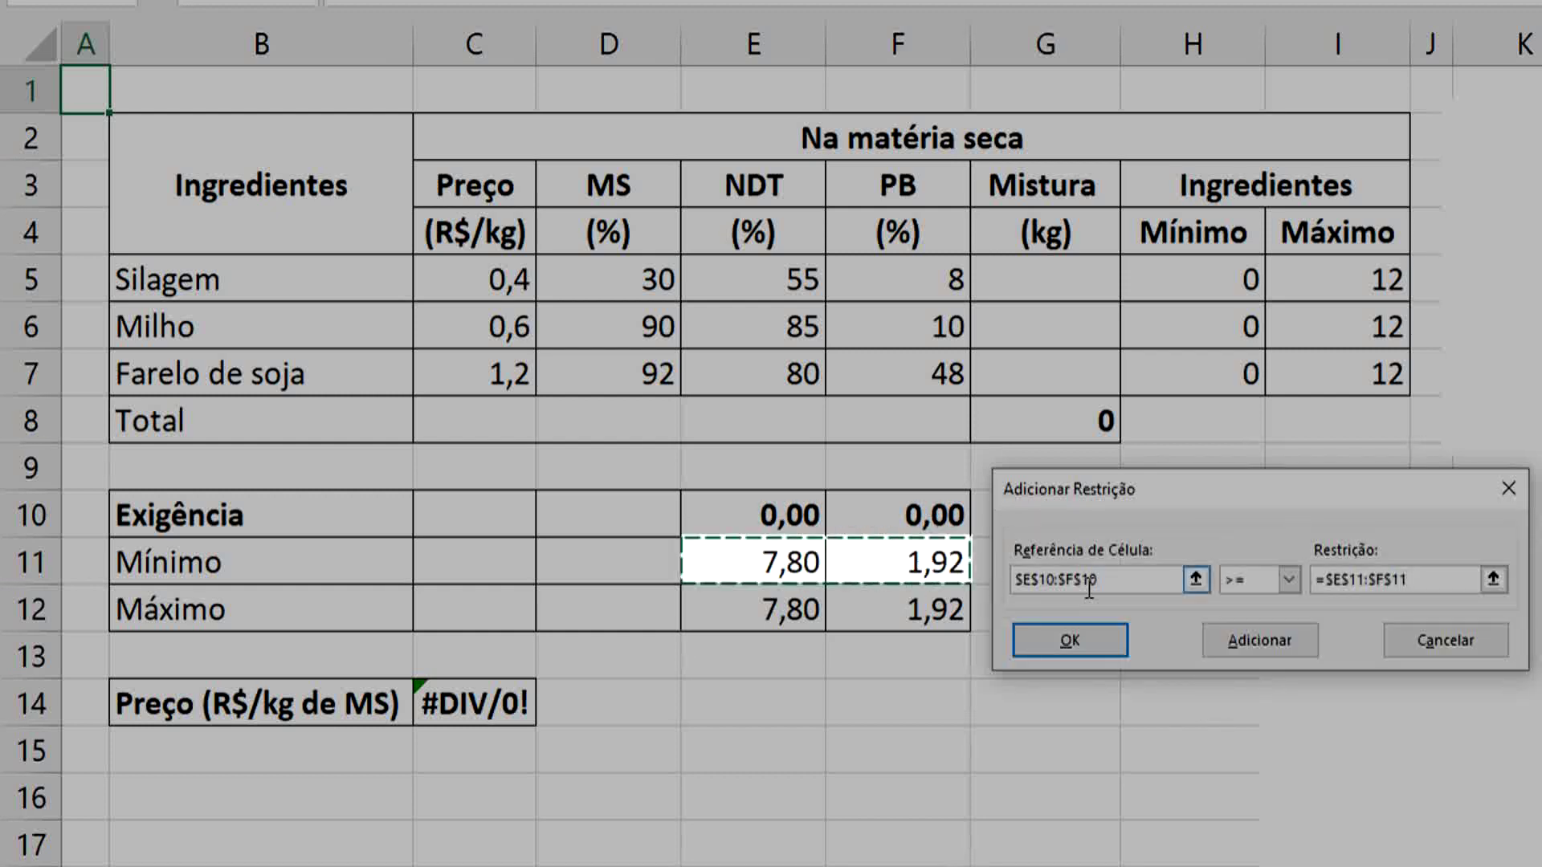
left_click(1273, 634)
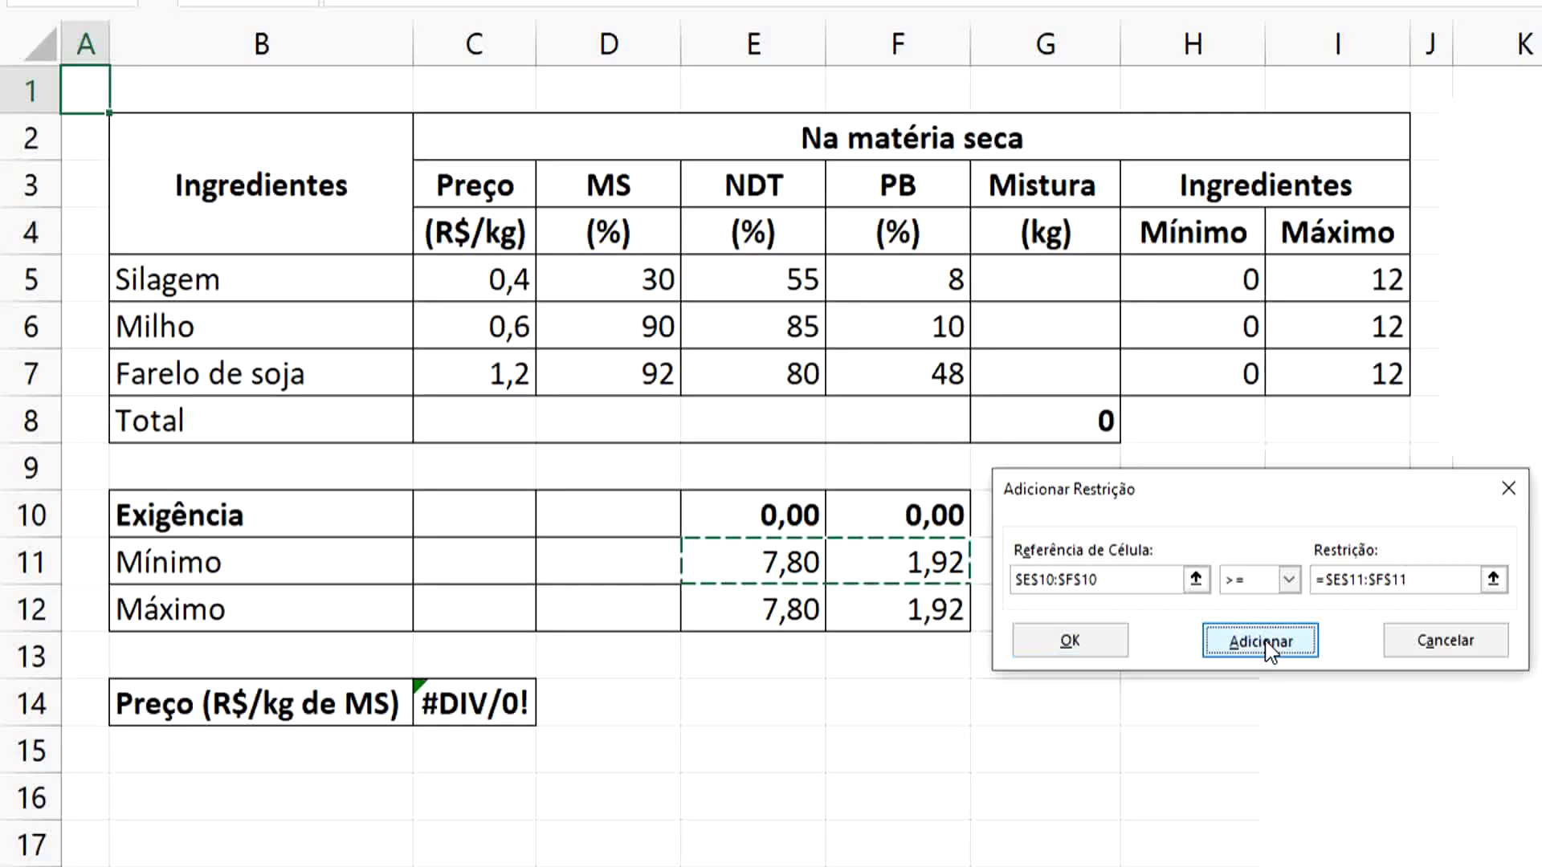
- Add the last Solver constraint, Exigência values E10:F10 <= the maximums in E12:F12, and return to the Solver parameters
left_click_drag(791, 514, 950, 510)
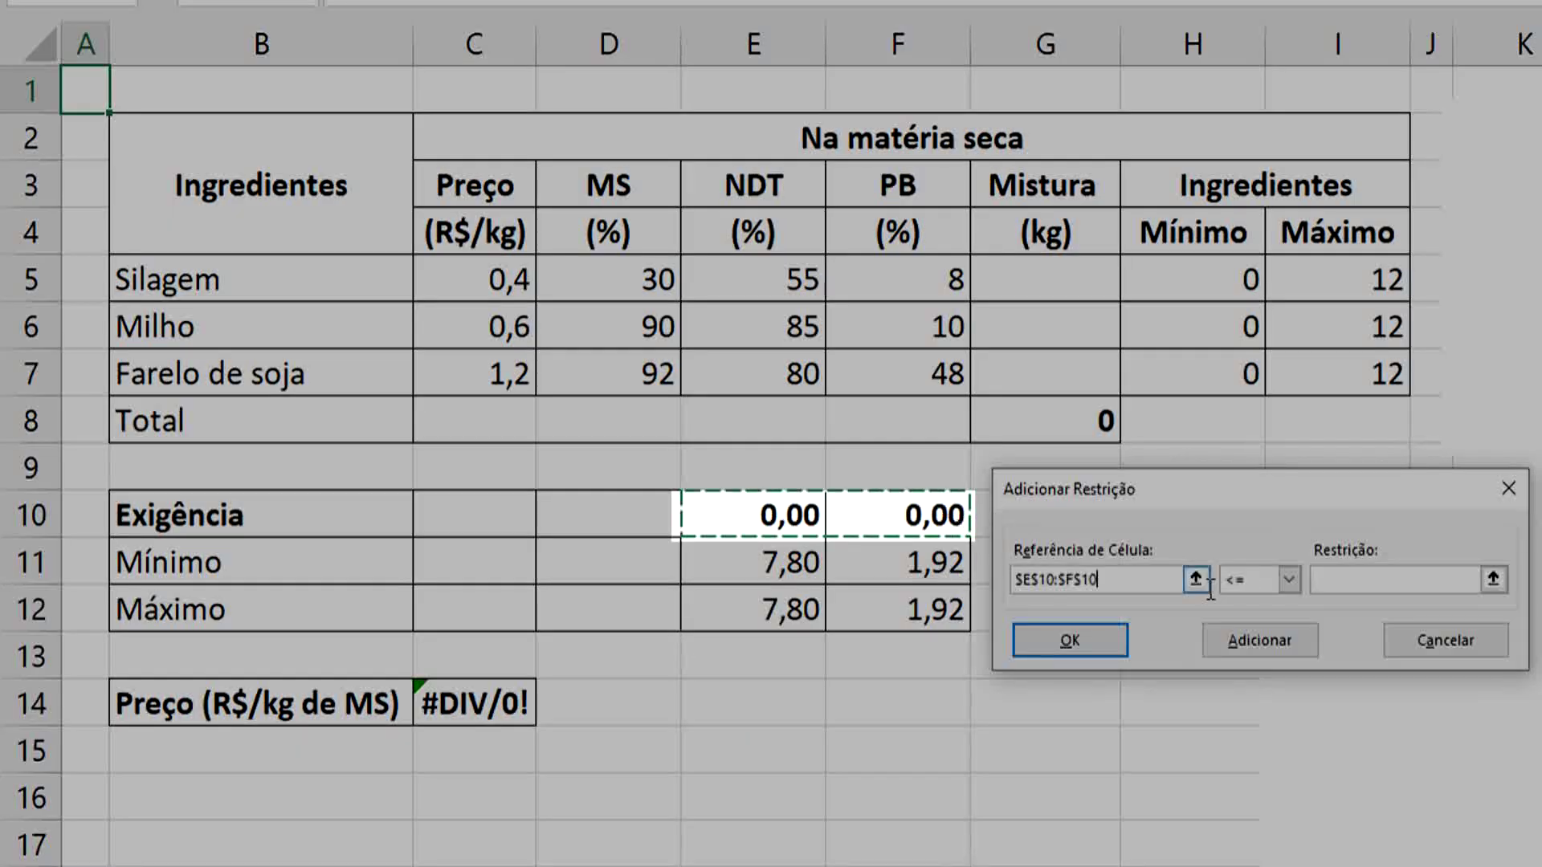
left_click(1289, 585)
left_click(1290, 601)
left_click_drag(791, 609, 902, 609)
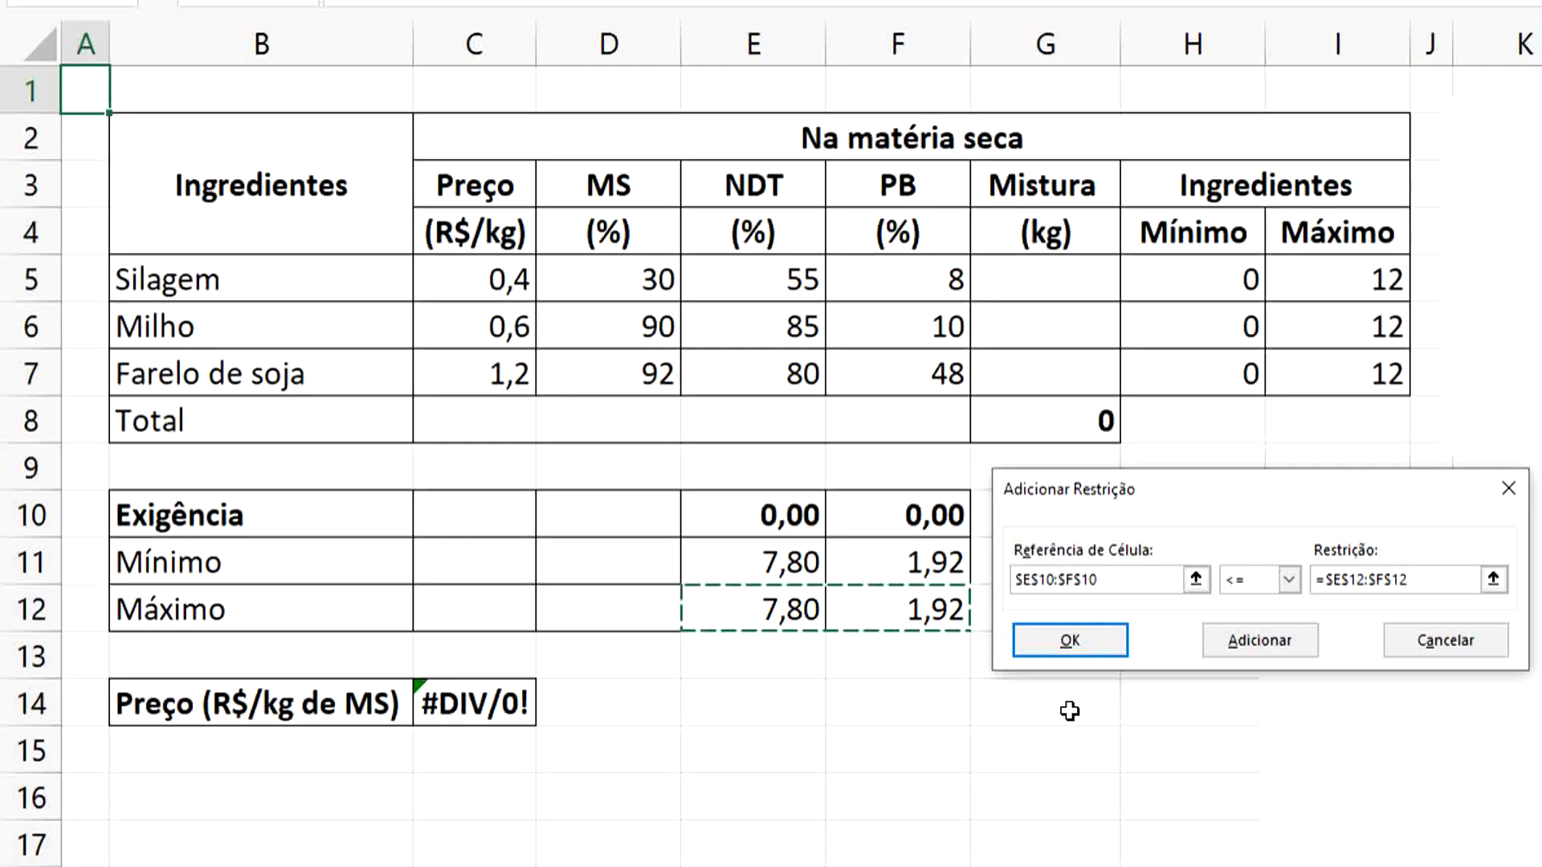
left_click(1070, 640)
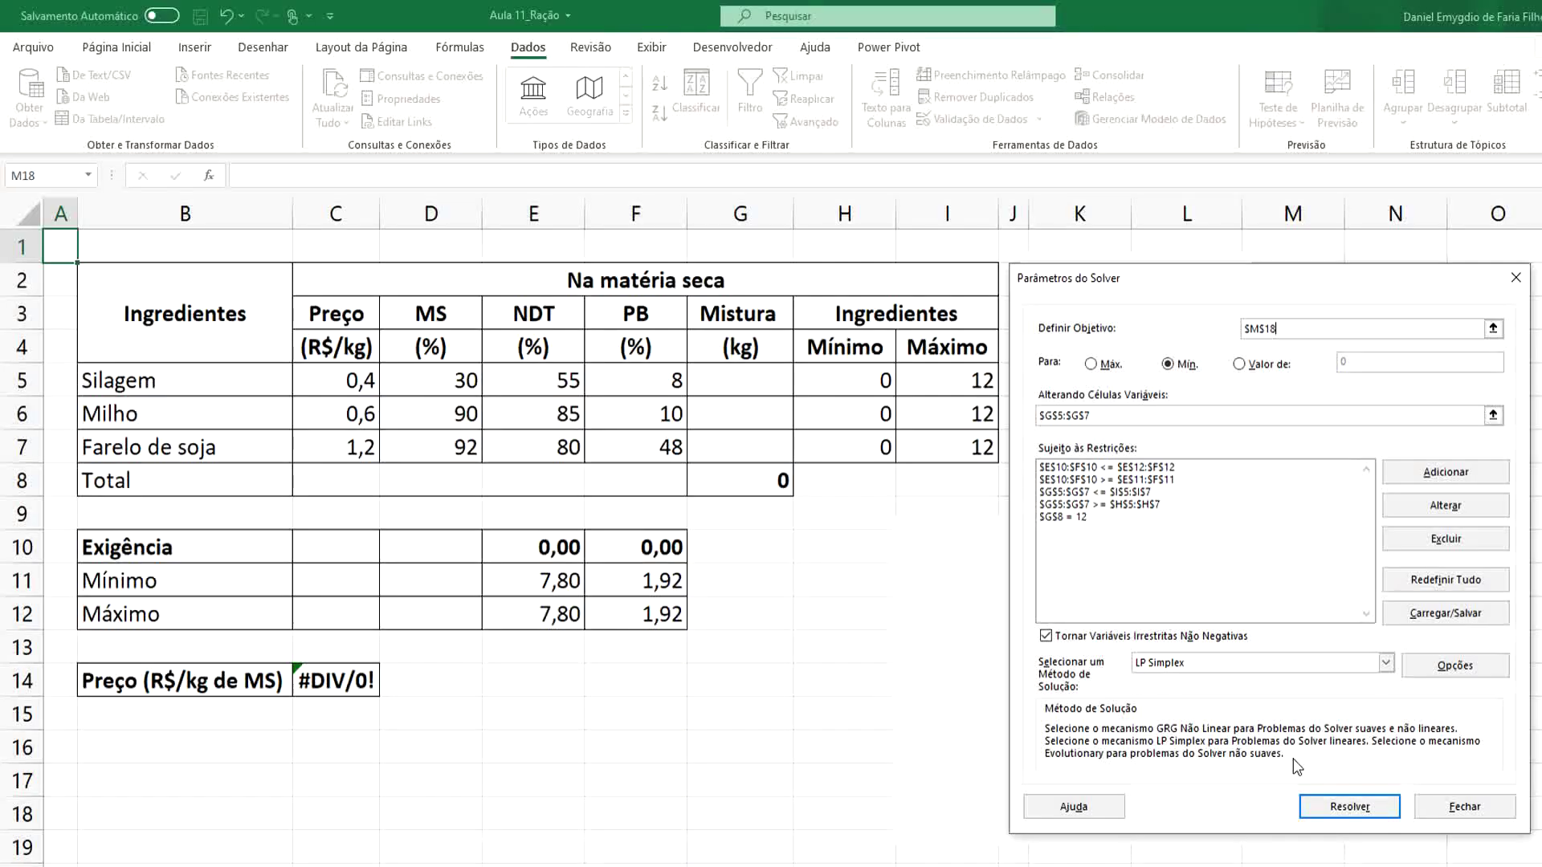
- Solve the ration model with the LP Simplex method and keep the Solver solution
left_click(1337, 812)
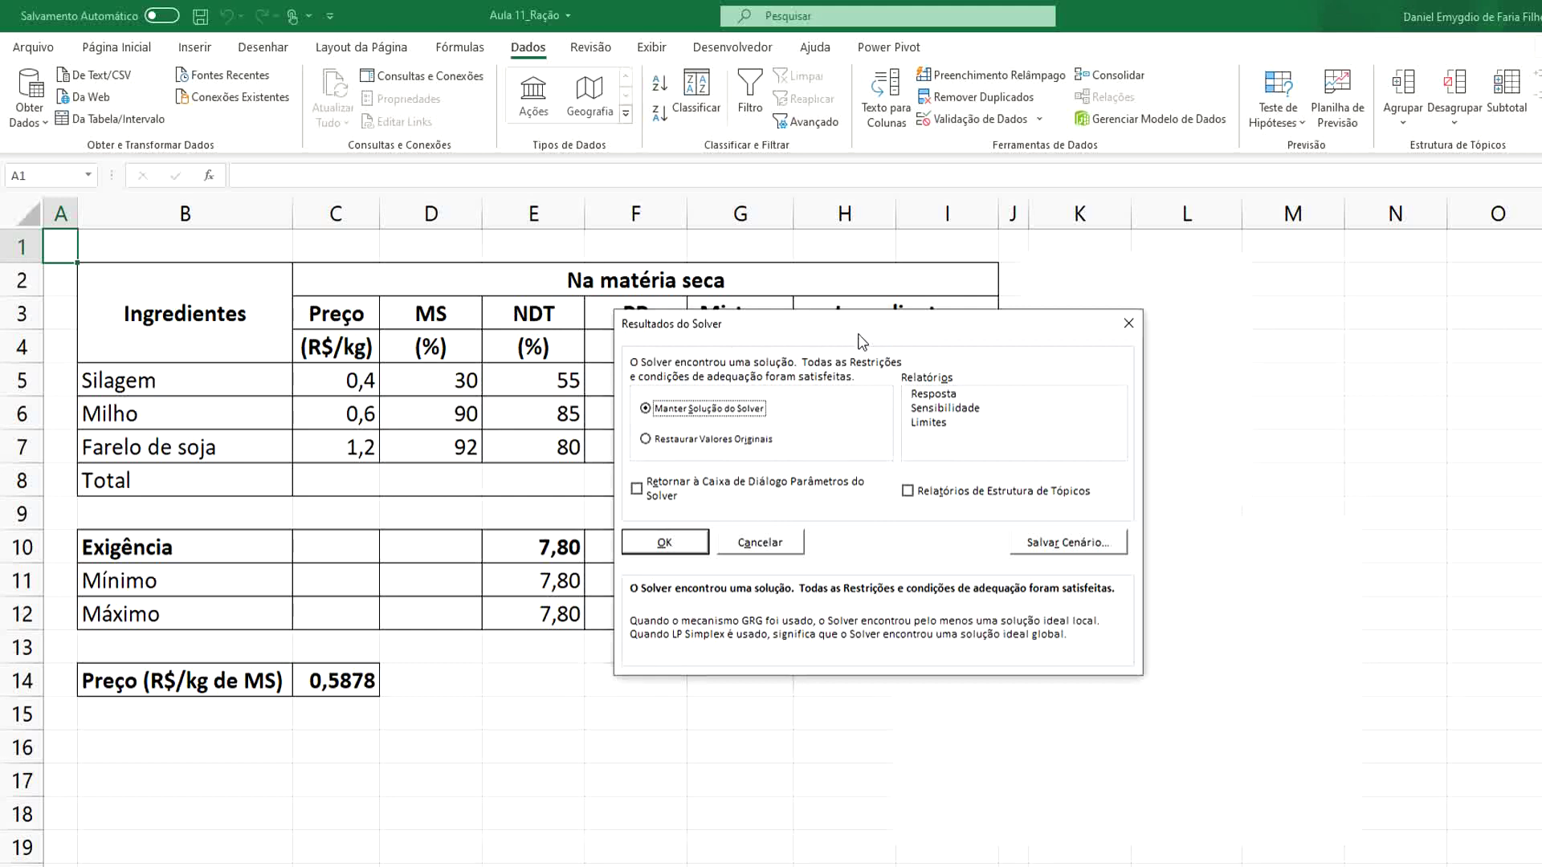
left_click(676, 537)
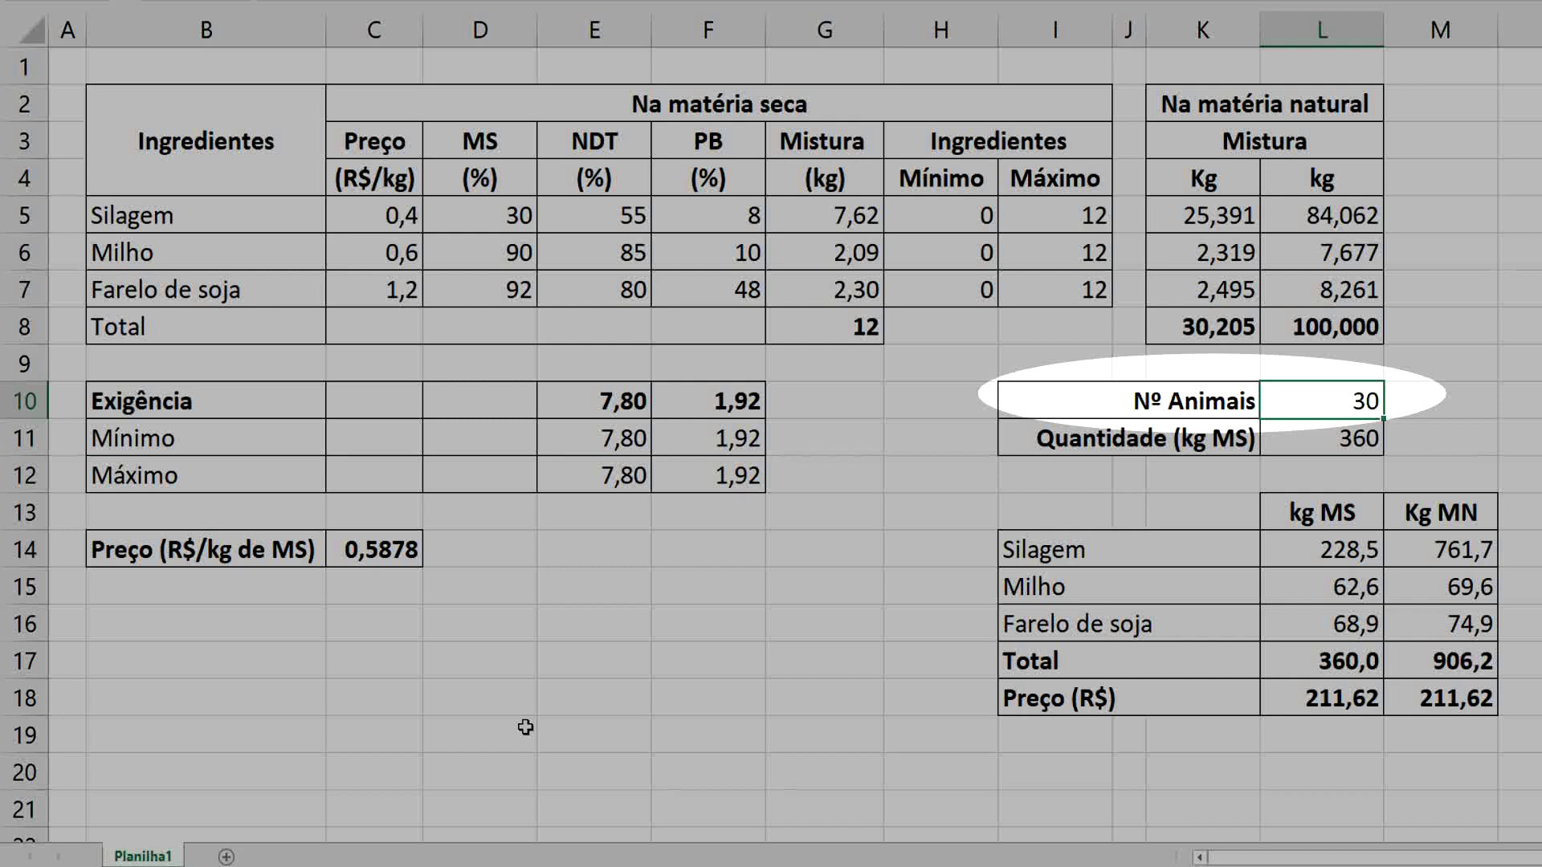
- Check the Quantidade (kg MS) formula in L11 and set Nº Animais in L10 to 35
double_click(1329, 438)
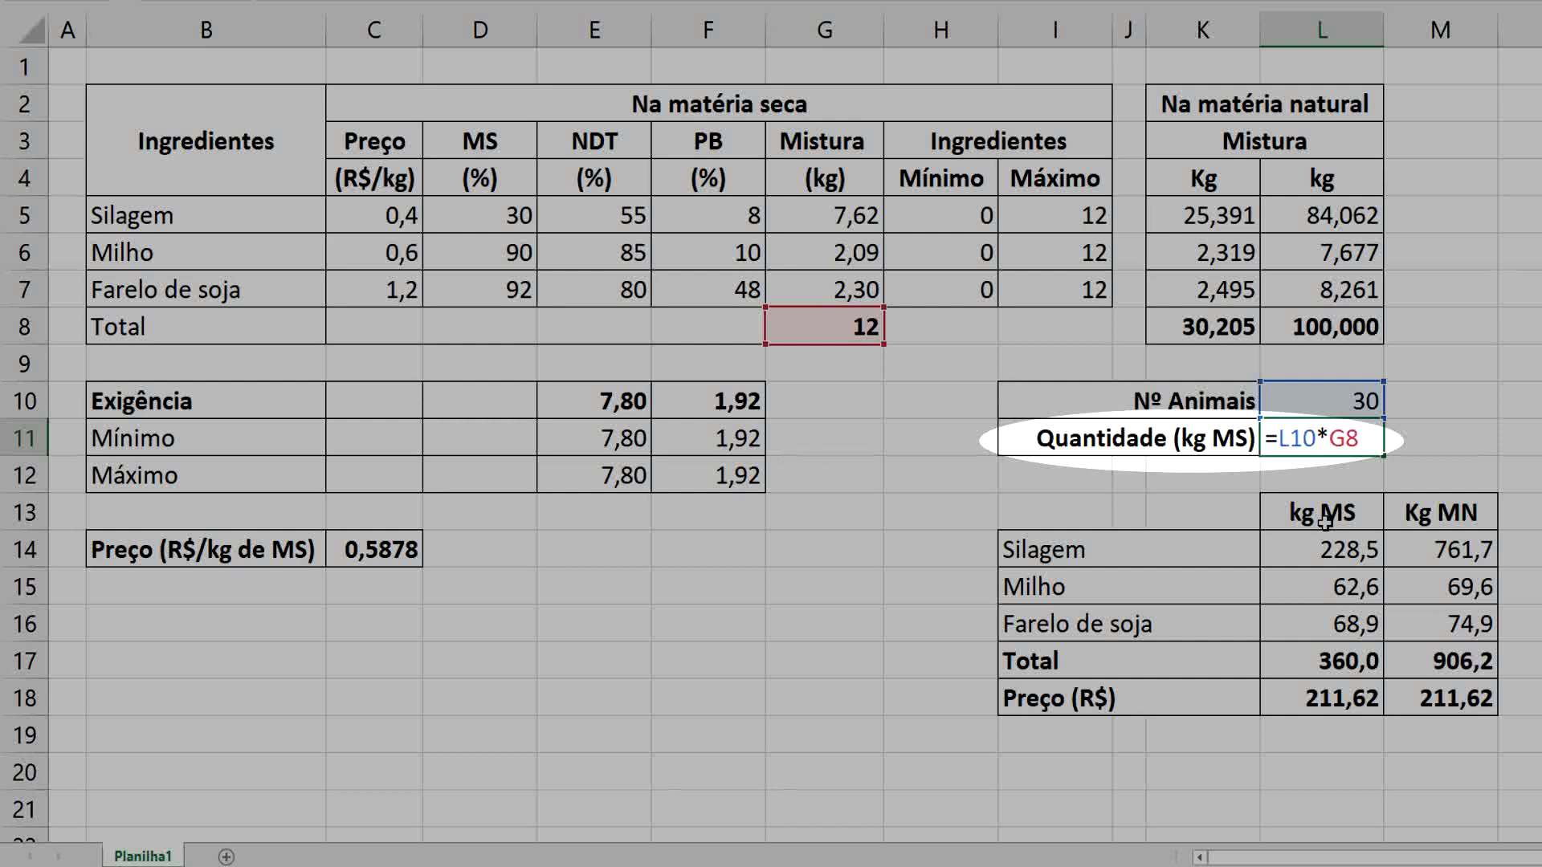
key("Return")
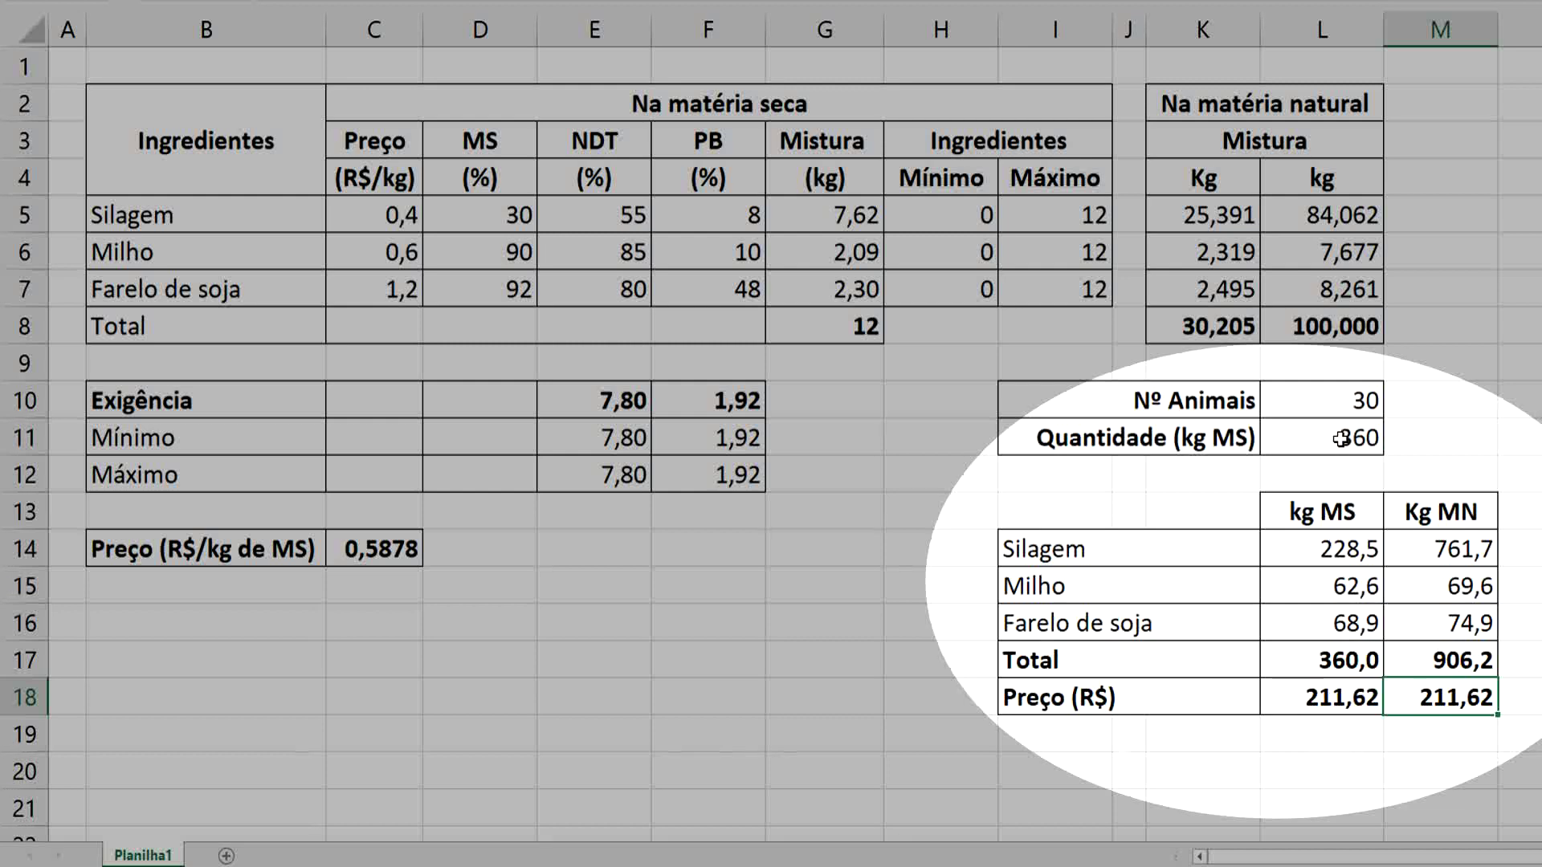
left_click(1345, 400)
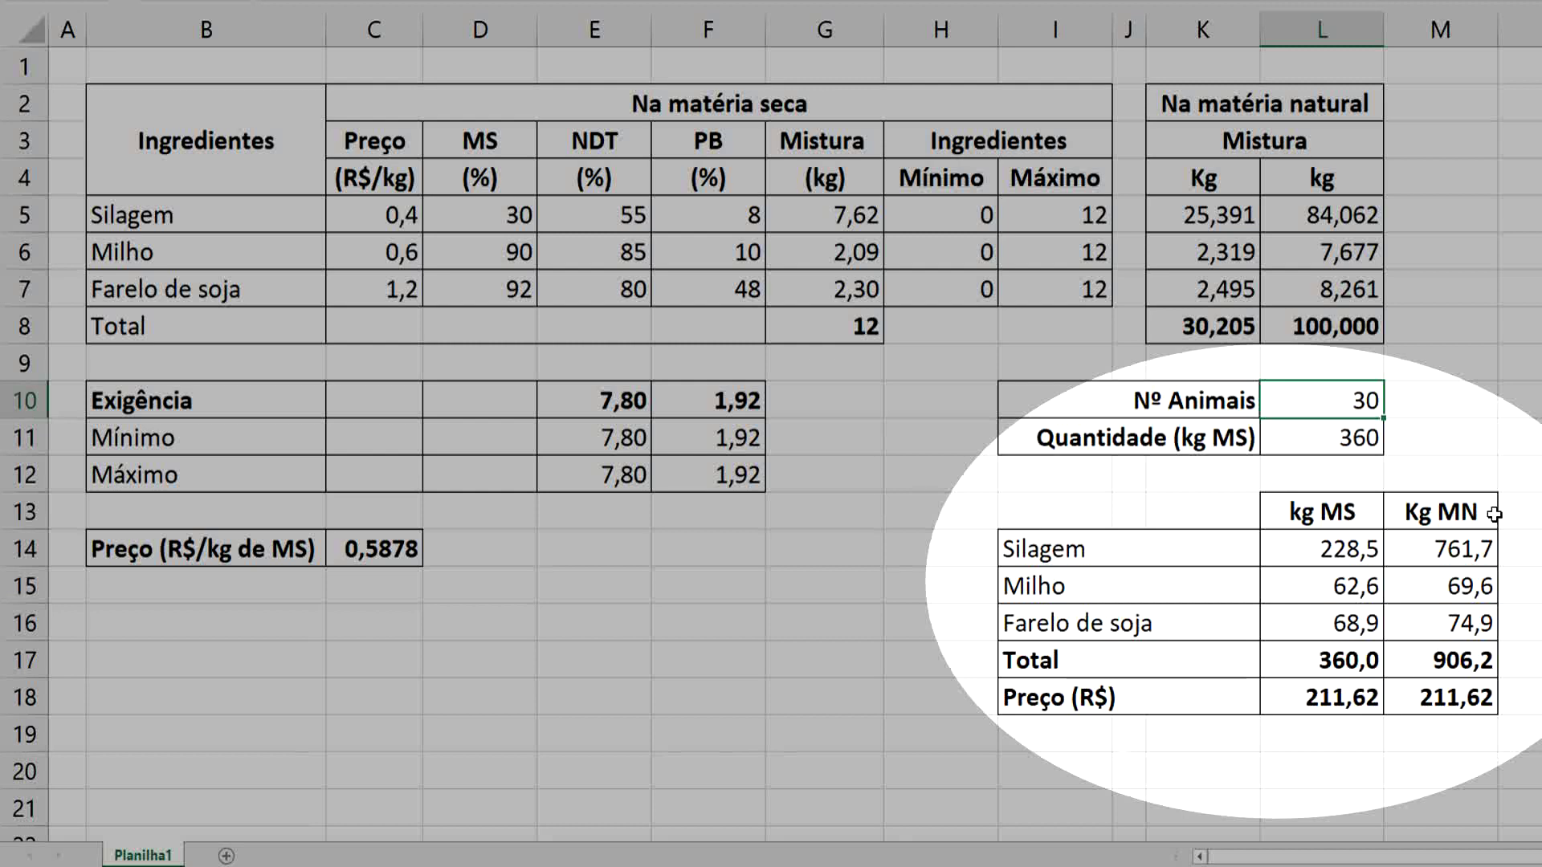
type("35")
key("Return")
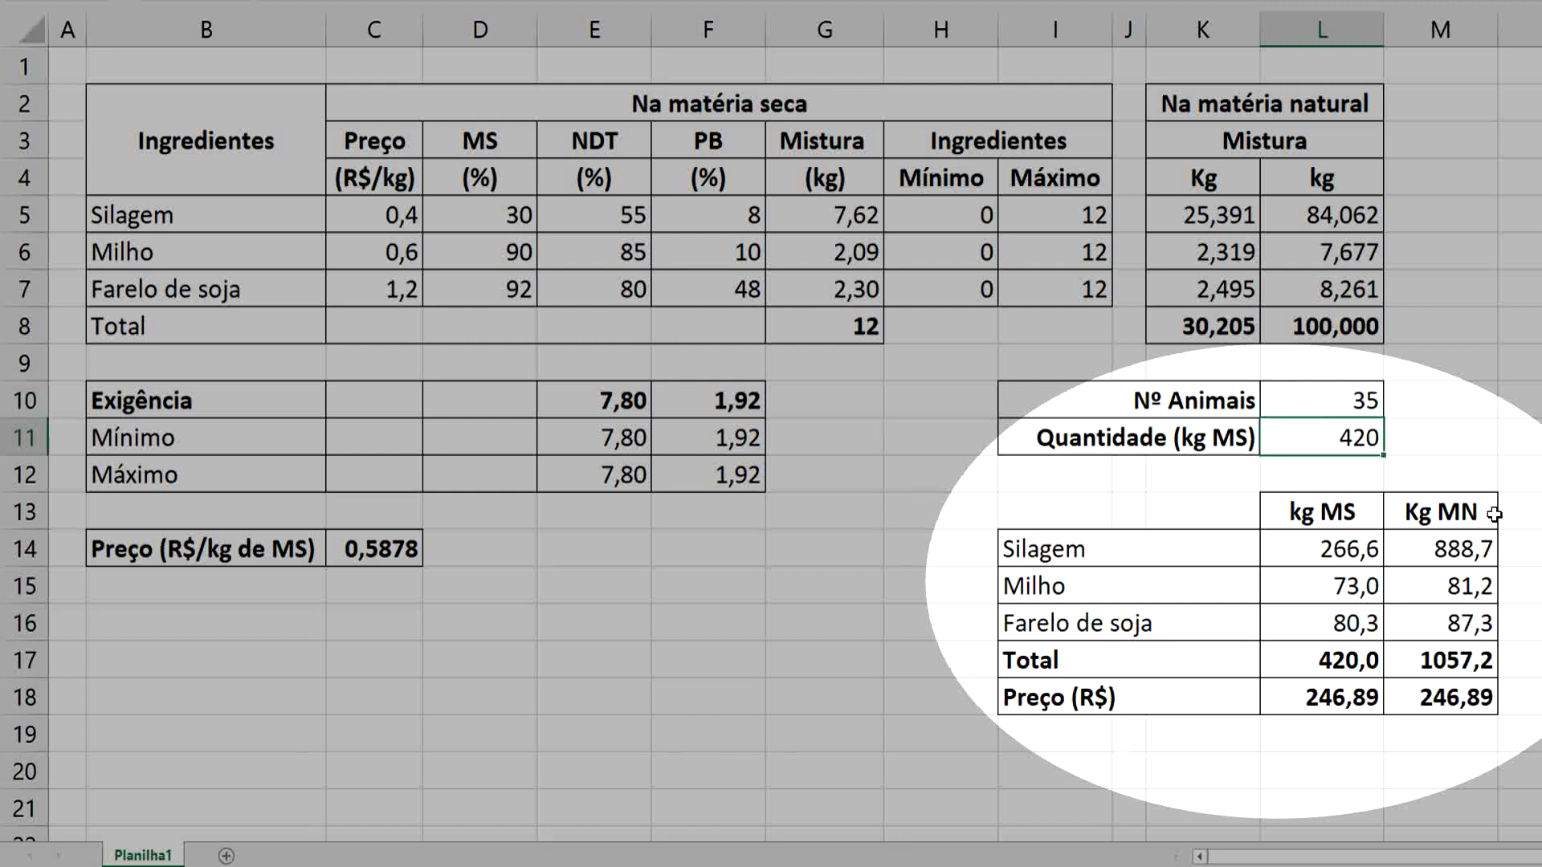